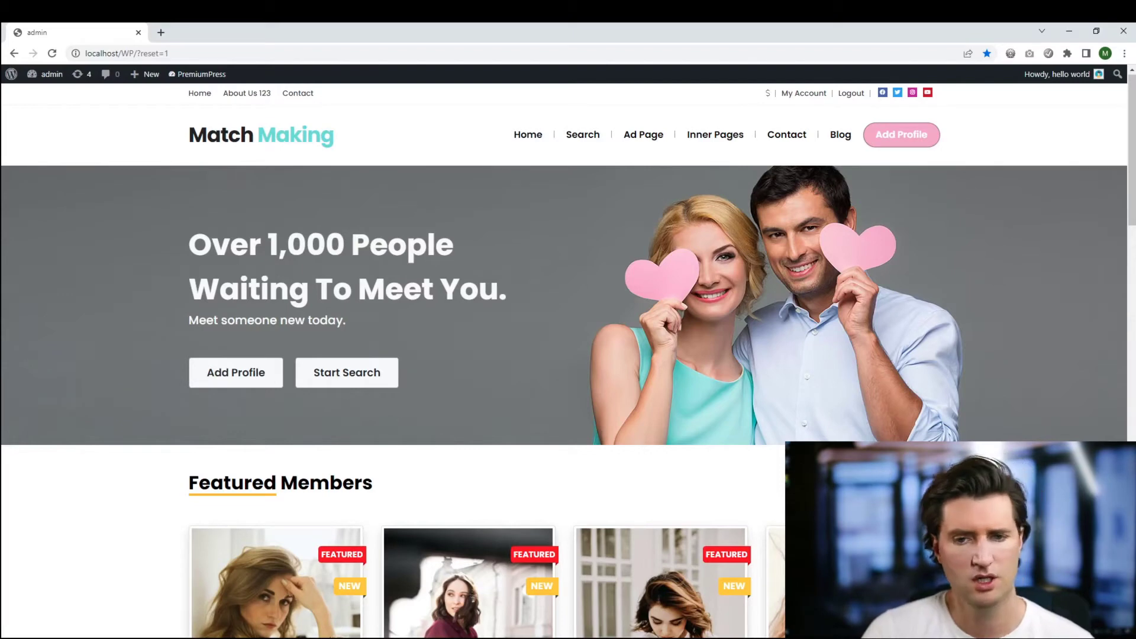
Open the Site Manager from the PremiumPress dashboard in the WordPress admin.
mouse_move(47, 74)
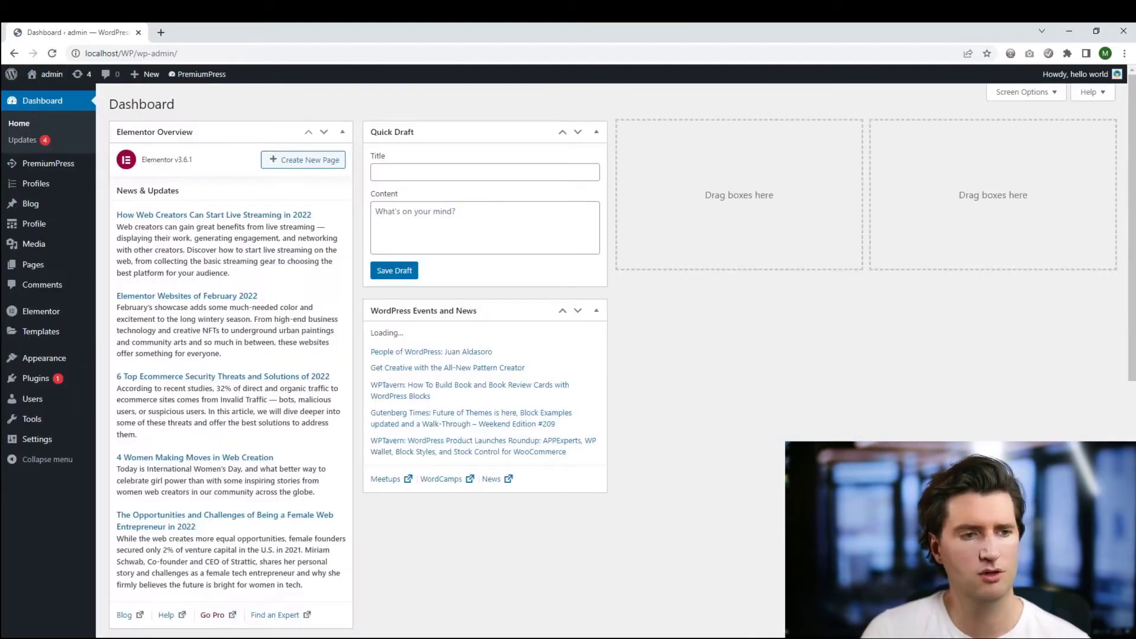
mouse_move(47, 164)
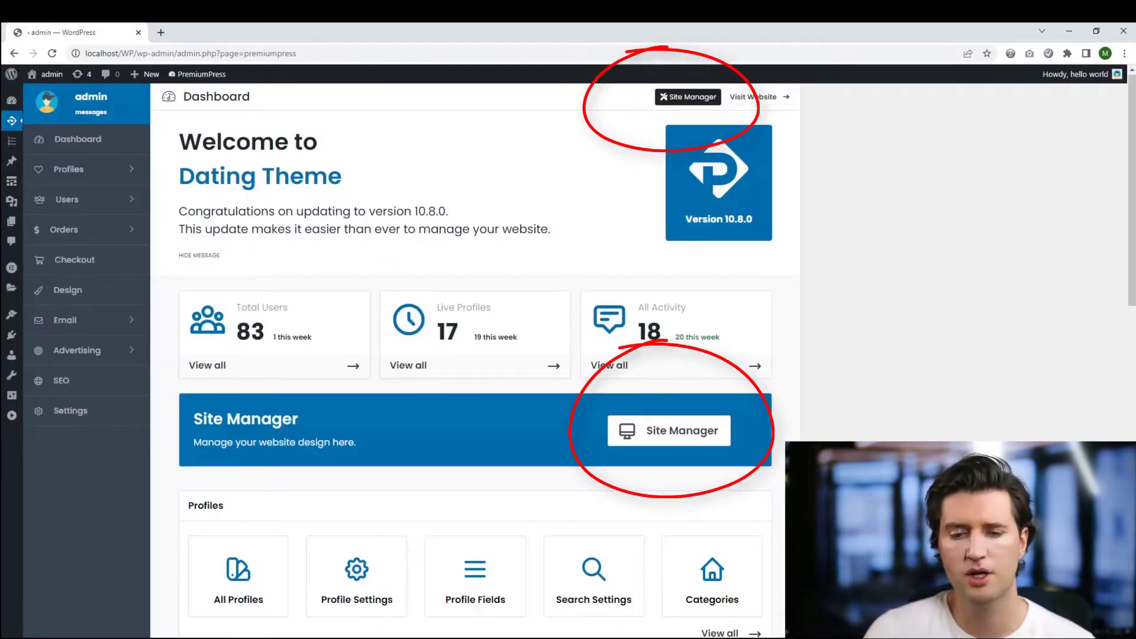
click(669, 431)
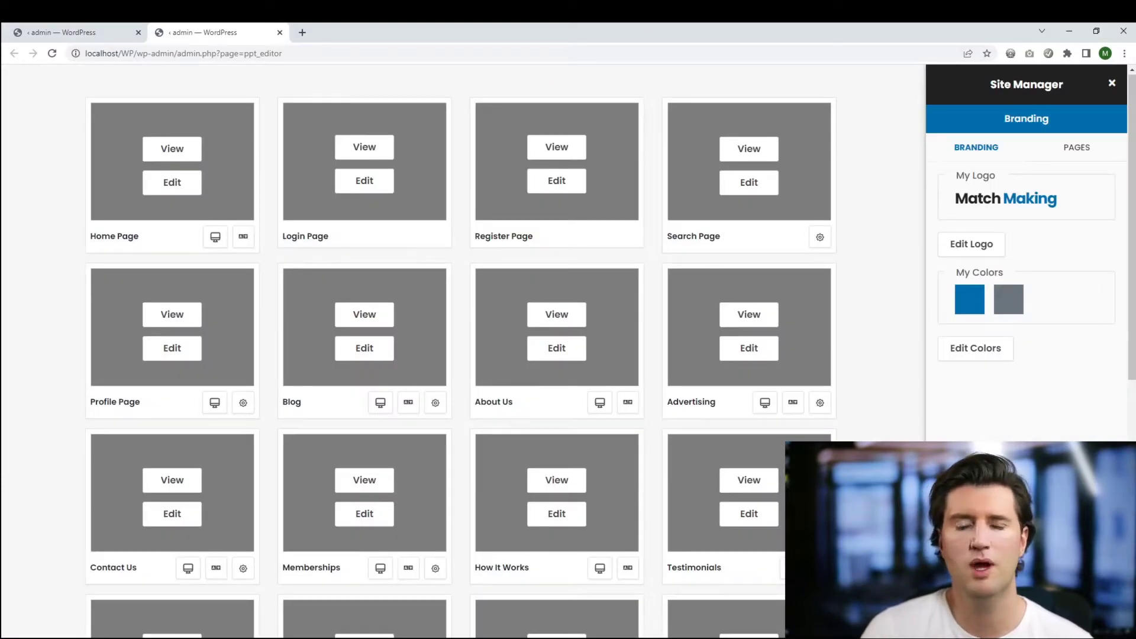
Open the header design page from the Site Manager's page overview and look through the available header styles.
scroll(461, 349, down, 2)
scroll(462, 349, up, 2)
scroll(461, 350, down, 5)
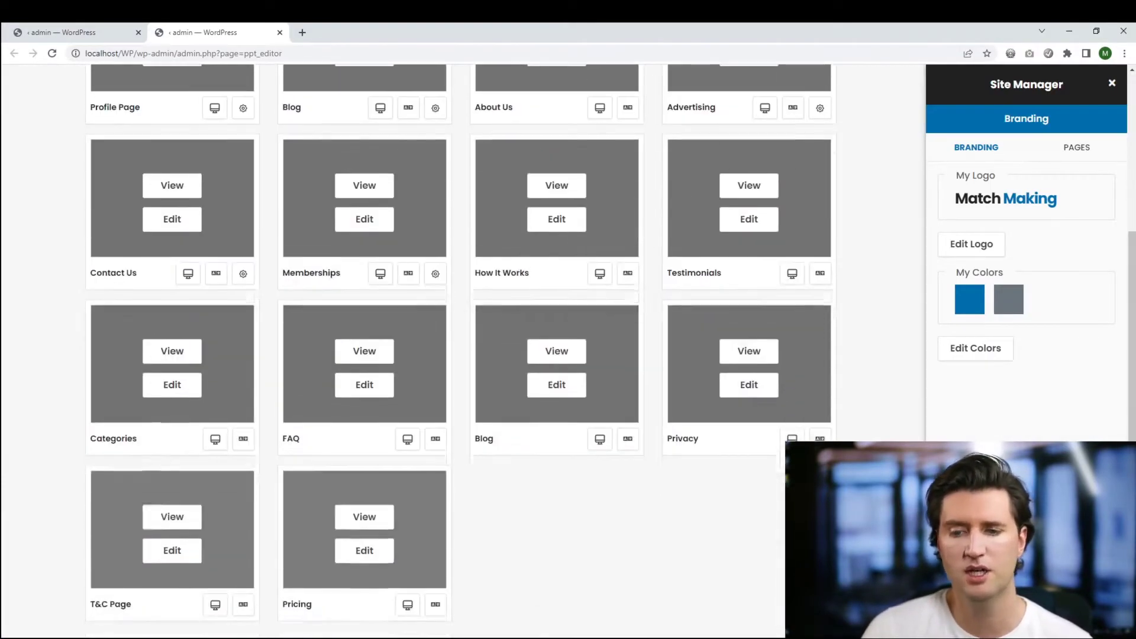
scroll(461, 349, down, 3)
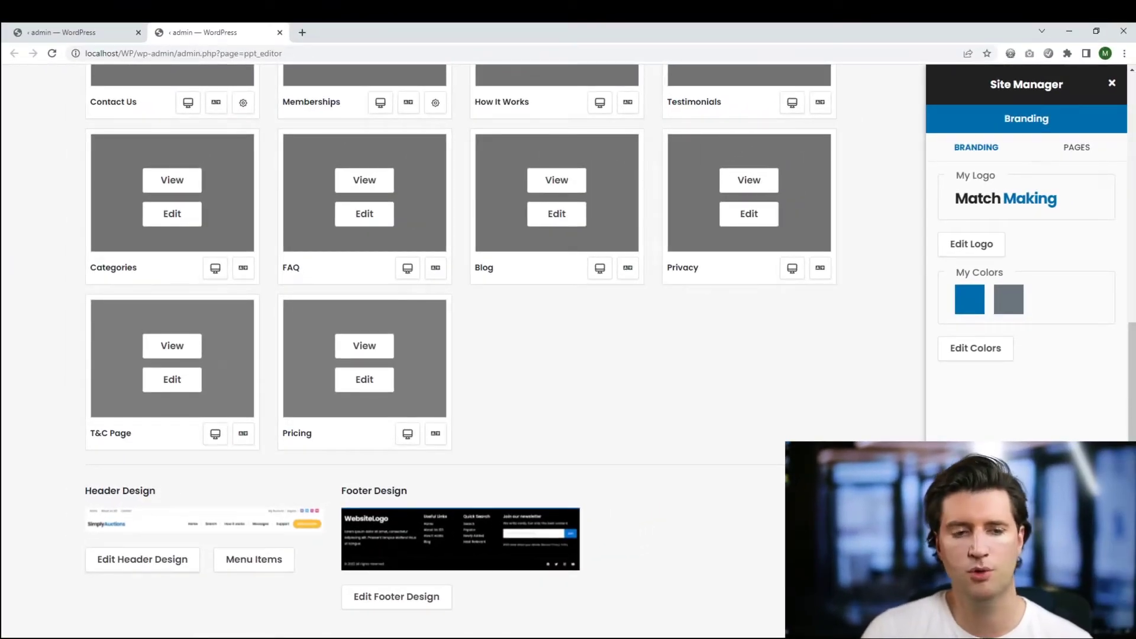
click(142, 560)
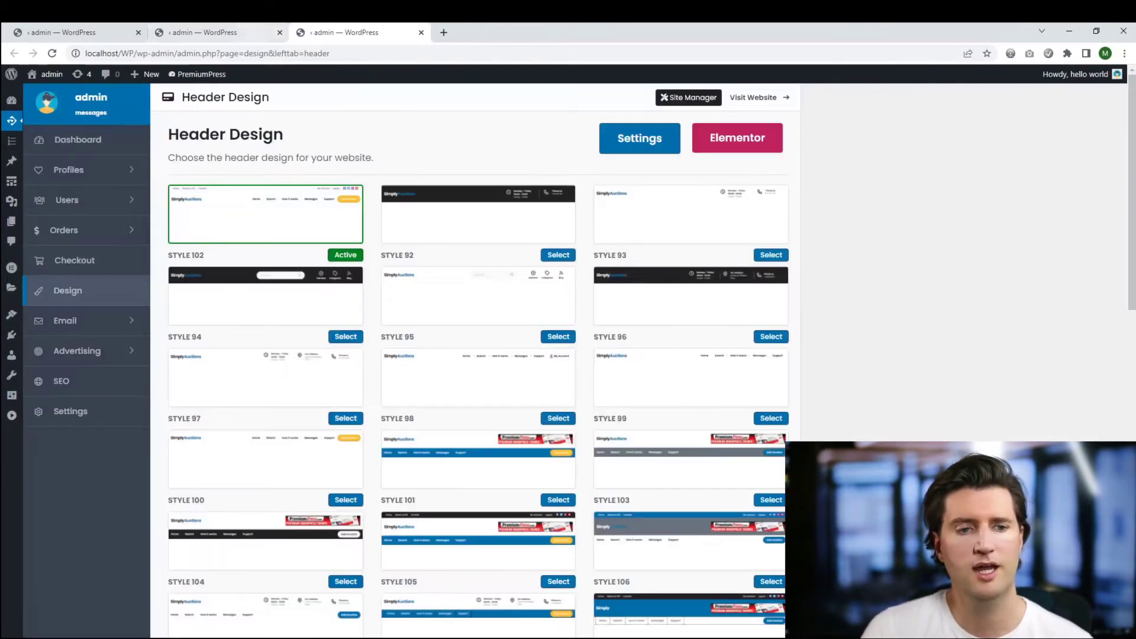
scroll(474, 356, down, 10)
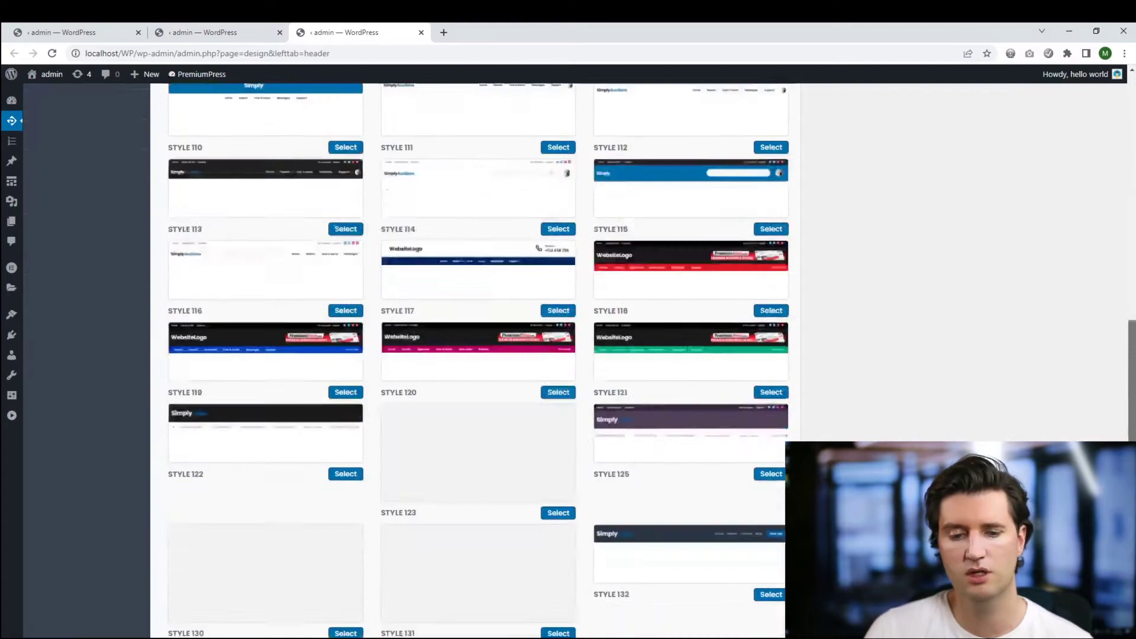
scroll(474, 355, up, 10)
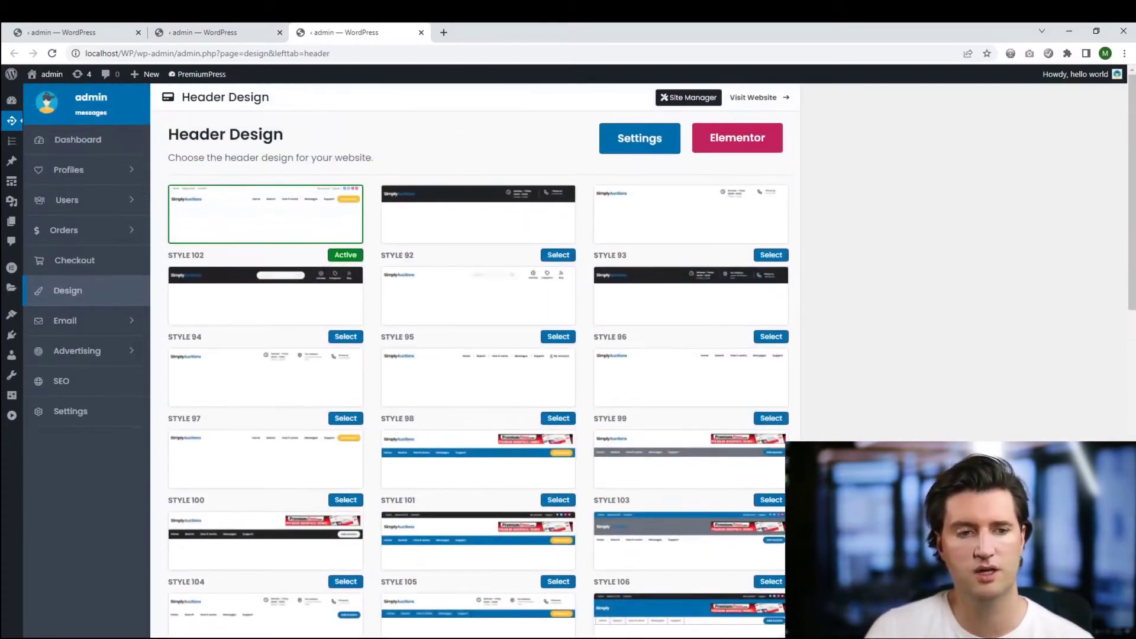
scroll(537, 86, down, 10)
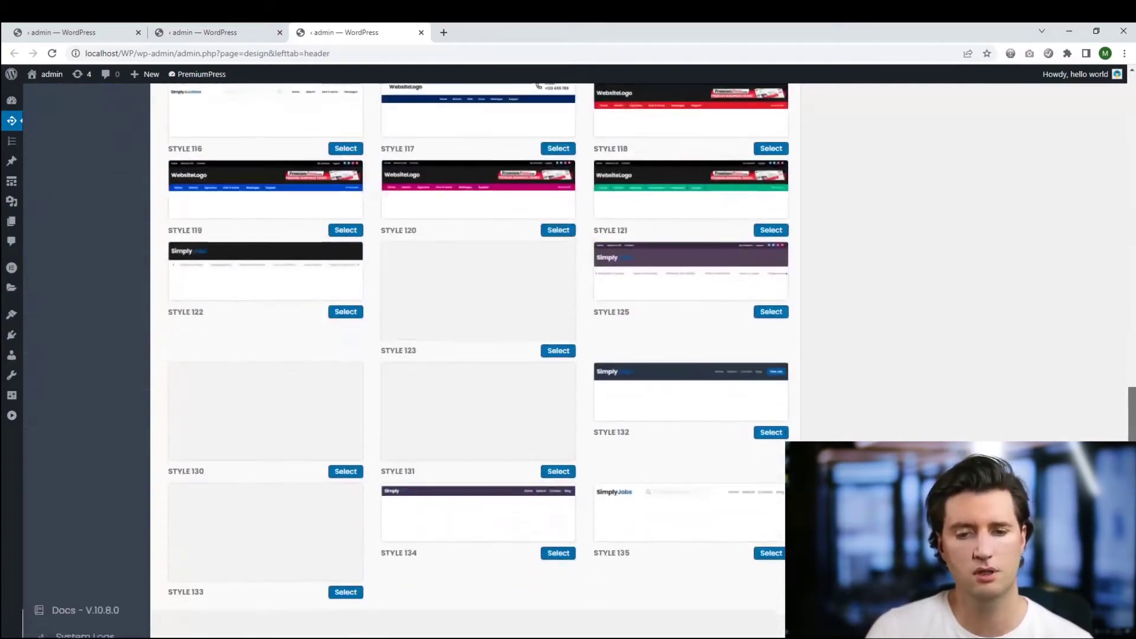
scroll(537, 86, up, 10)
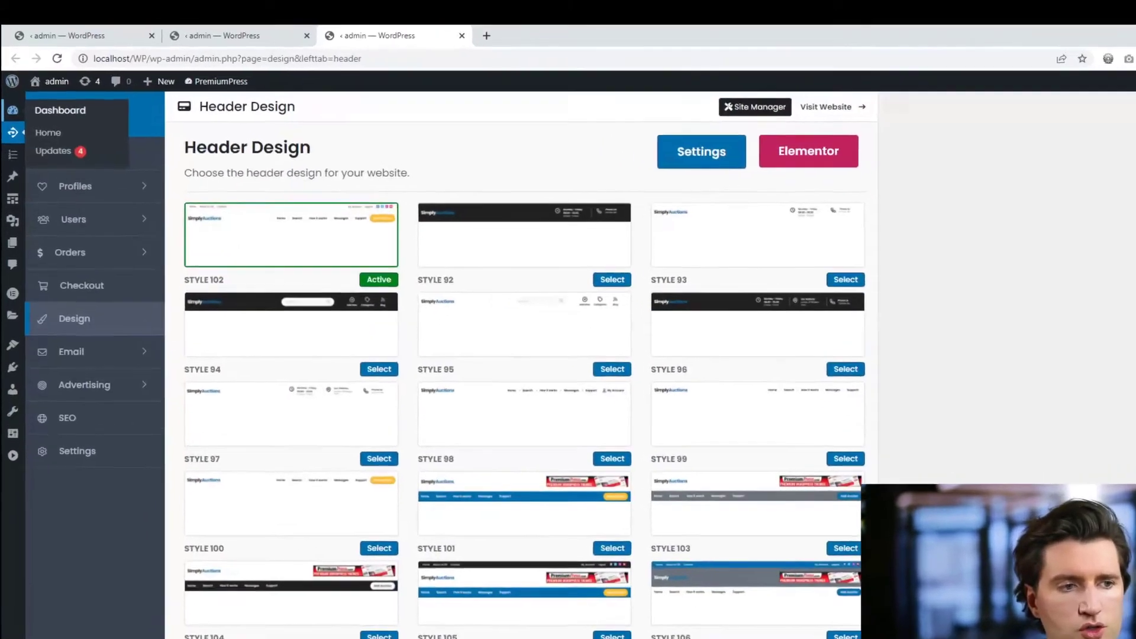
Reach the Header Design page through the Design settings of the PremiumPress dashboard.
click(11, 101)
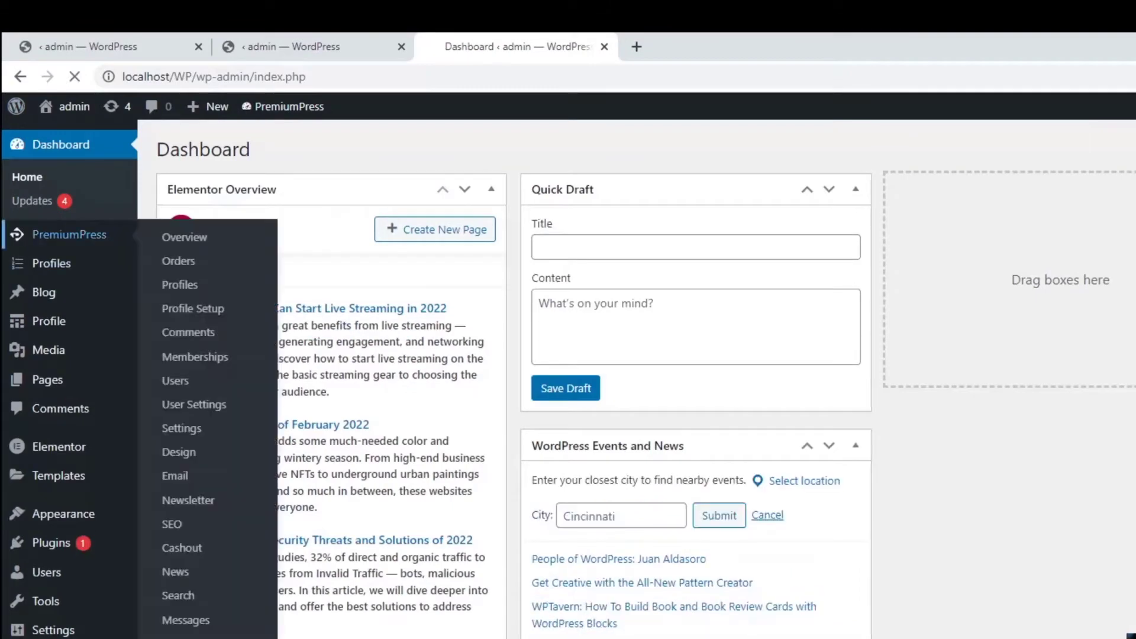
click(65, 234)
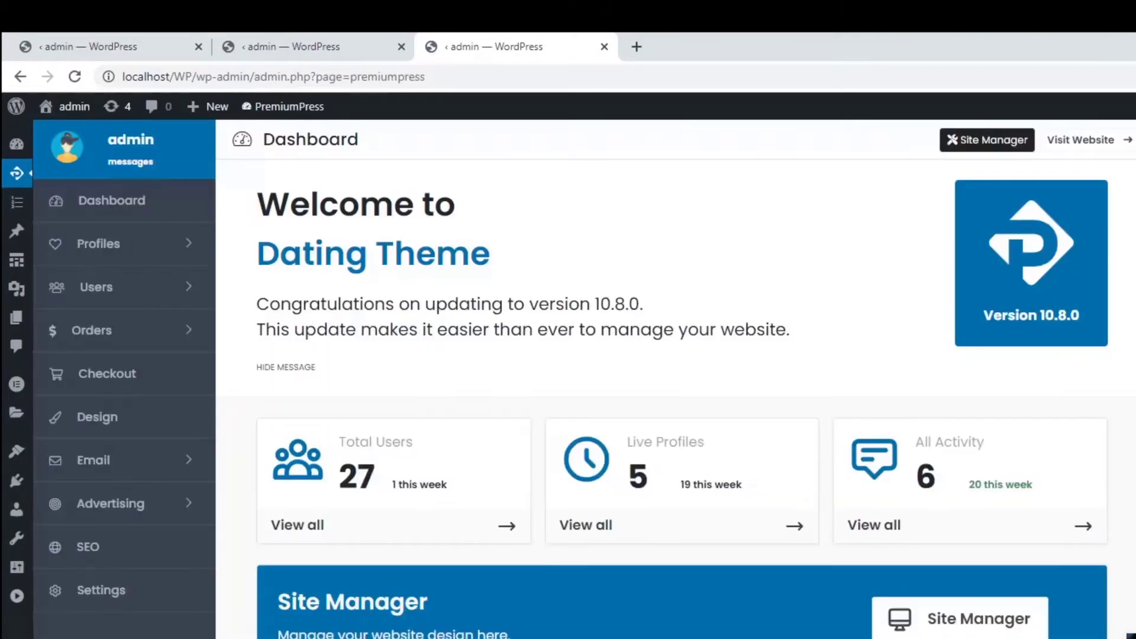
click(98, 416)
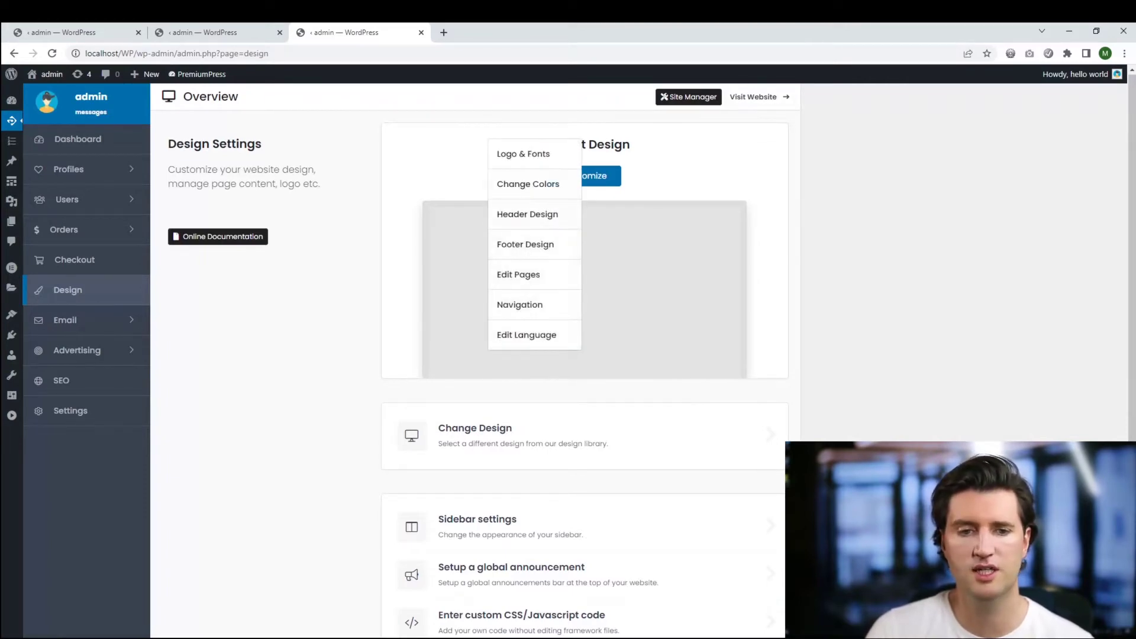
click(527, 214)
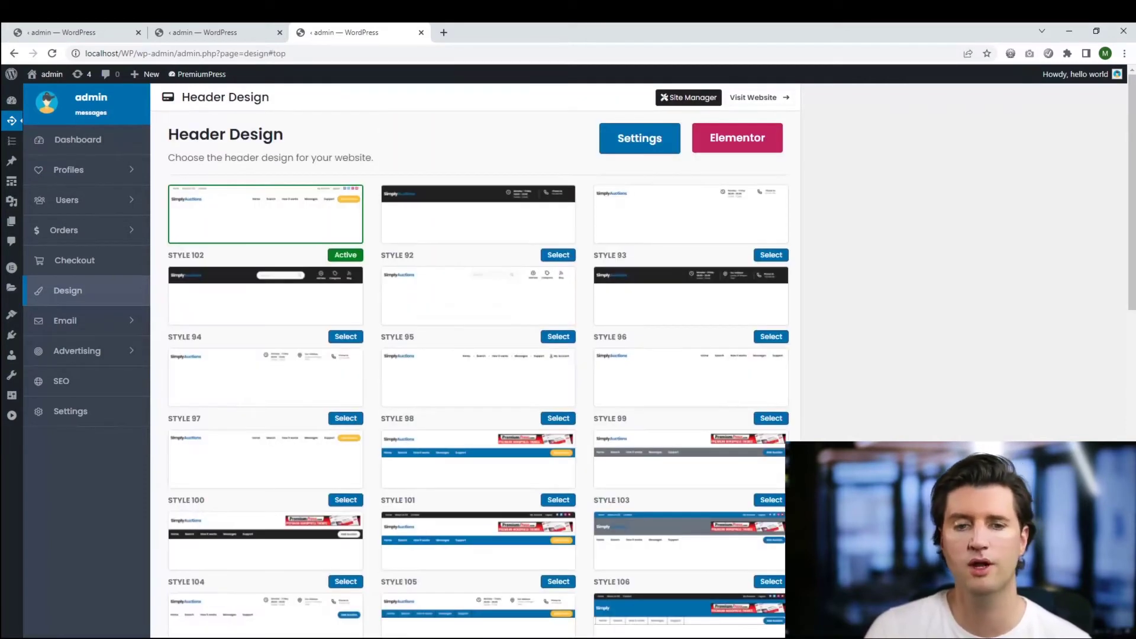
Open the live website in a separate browser tab and return to the header styles.
scroll(527, 214, down, 2)
scroll(528, 214, up, 2)
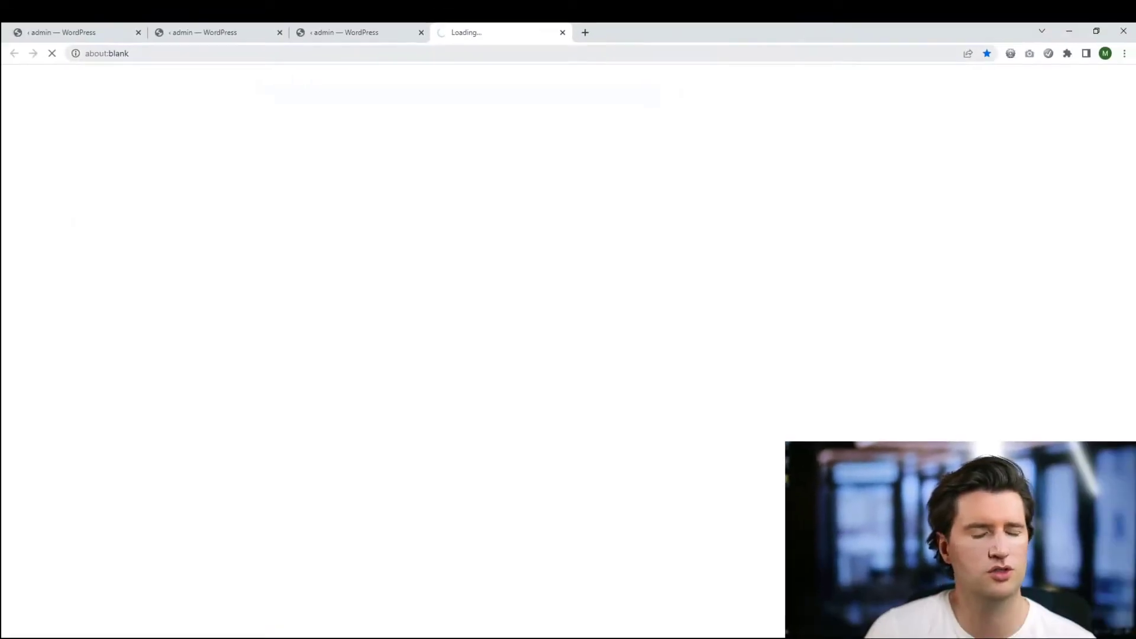
click(355, 32)
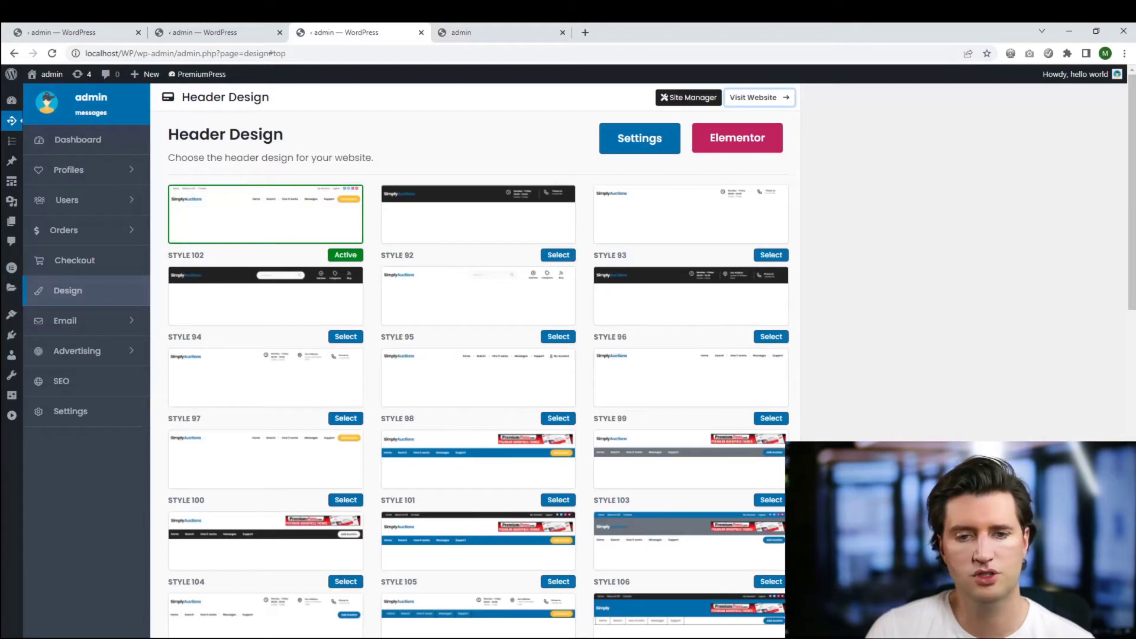
Preview header styles 93, 96 and 92 one after another, closing each preview.
click(691, 214)
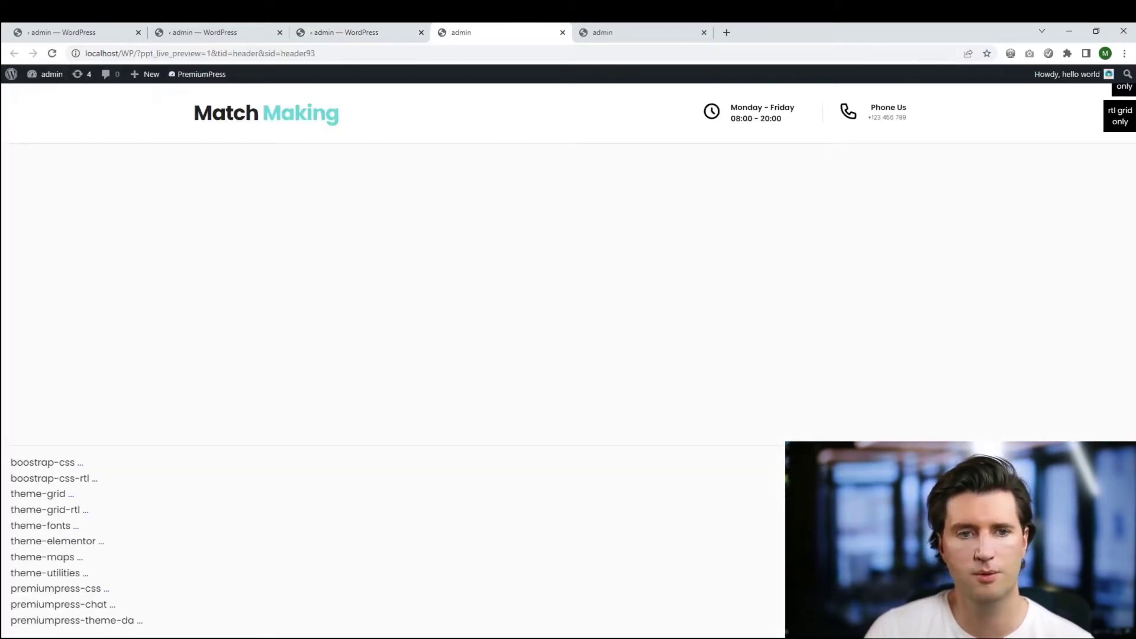
click(563, 32)
scroll(663, 255, down, 1)
click(681, 261)
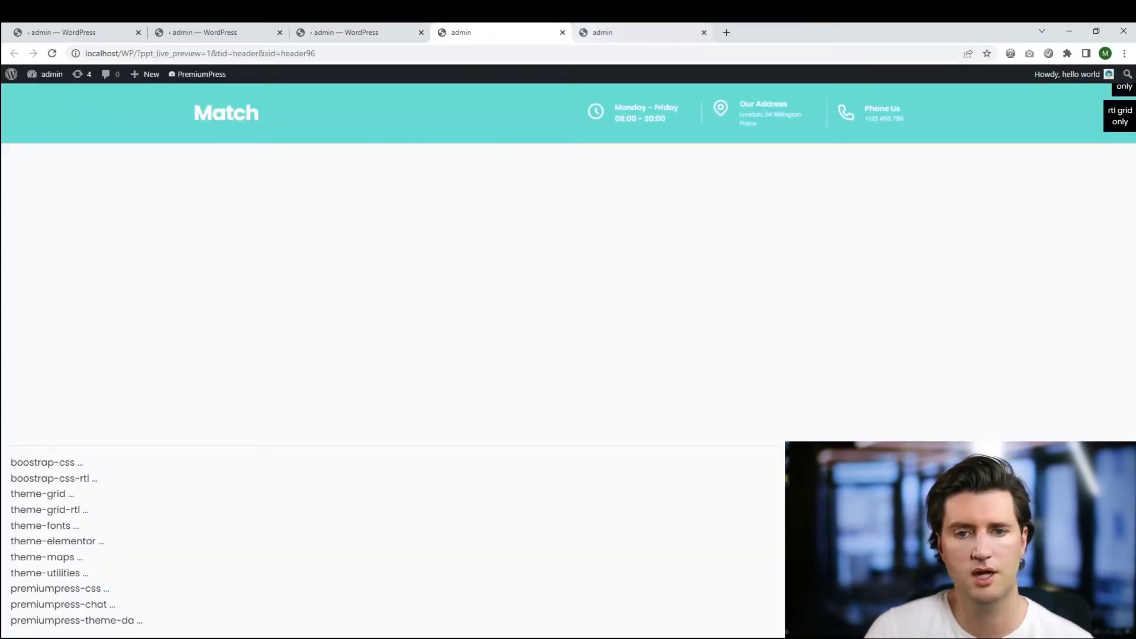
click(563, 32)
scroll(491, 207, up, 1)
click(485, 210)
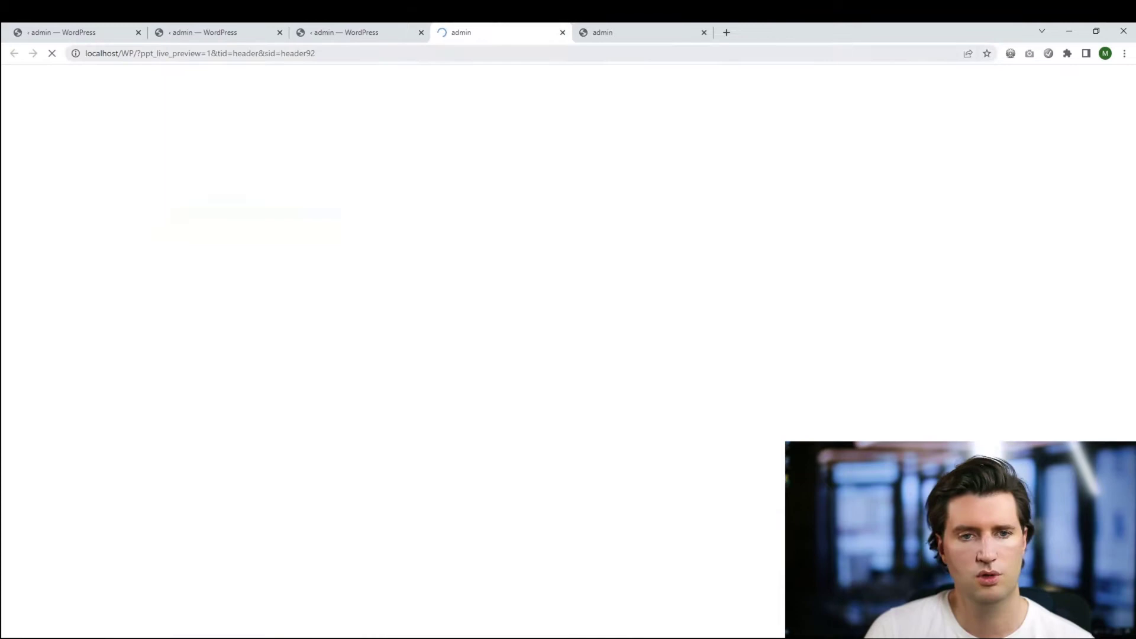
key(ctrl+w)
Preview header style 109 and close its preview.
scroll(473, 355, down, 10)
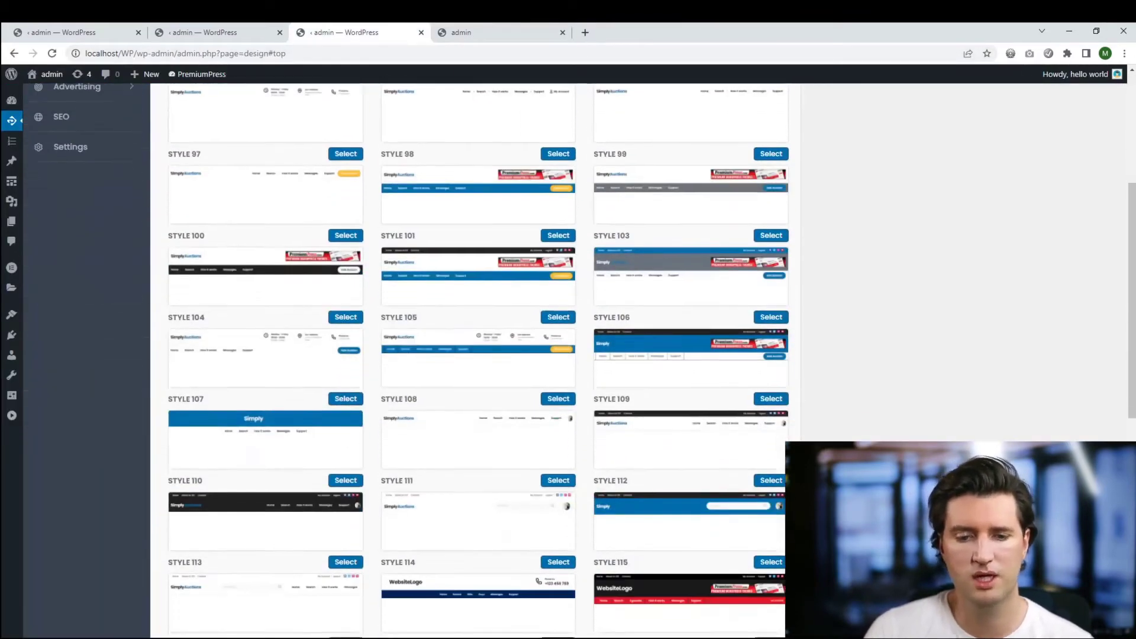
scroll(681, 296, down, 2)
click(680, 263)
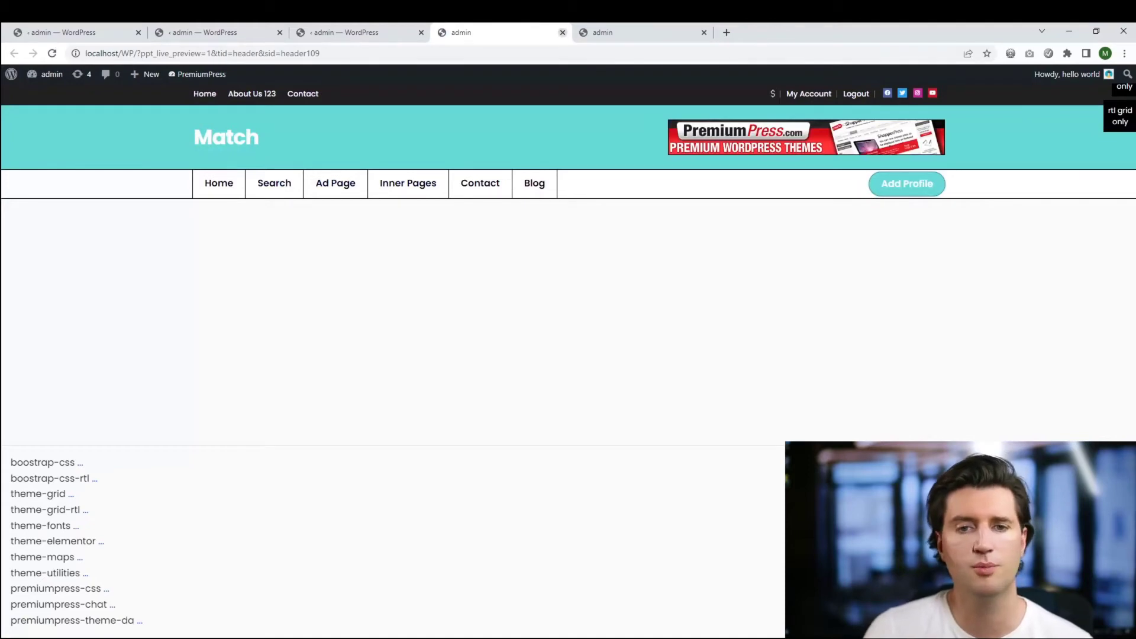
key(ctrl+w)
Preview header style 118 and select it as the website's active header design.
scroll(473, 355, up, 5)
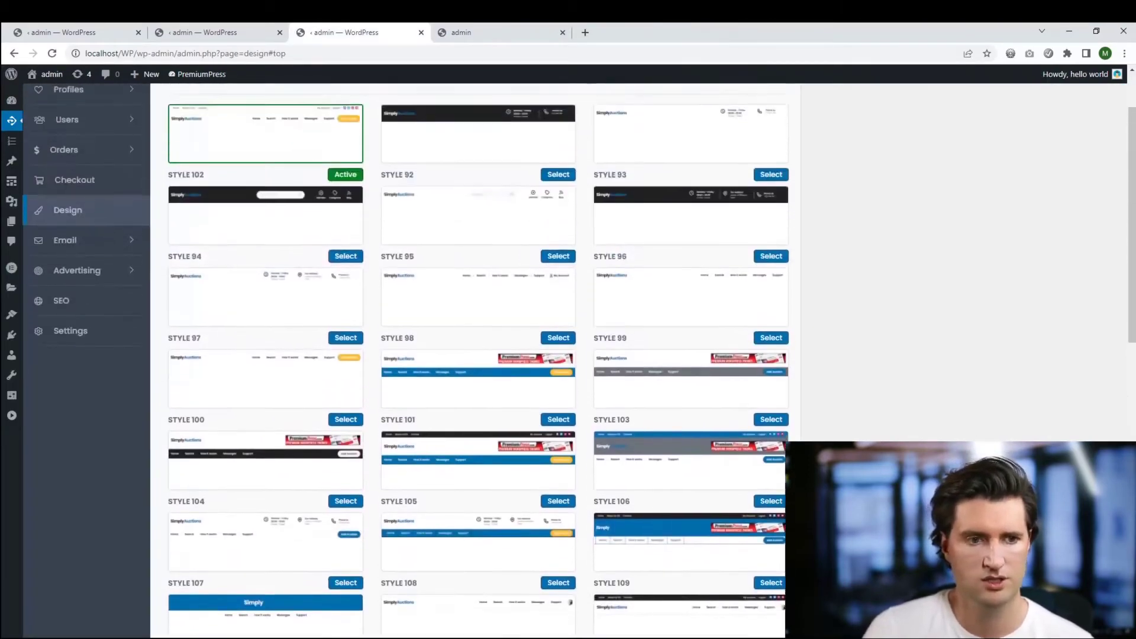
scroll(474, 355, down, 9)
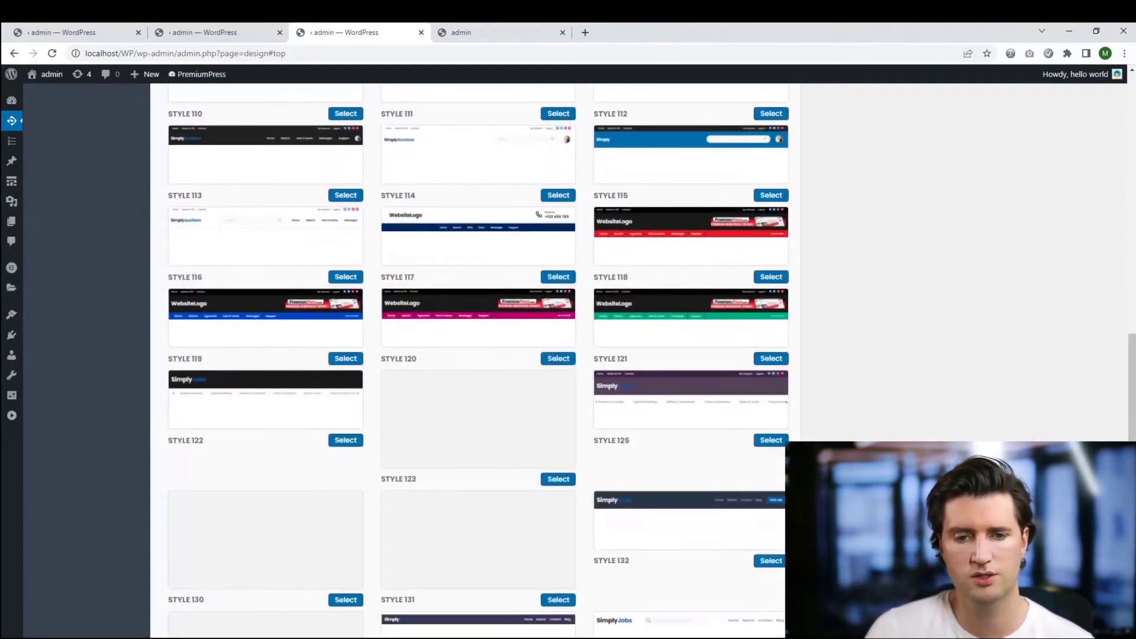
click(691, 236)
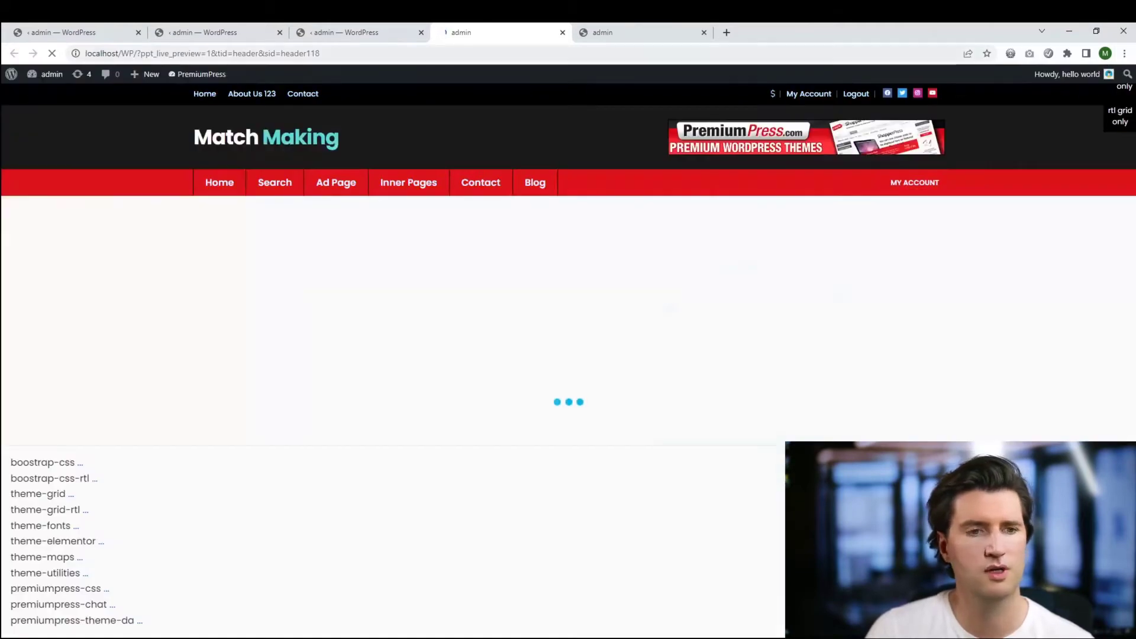
key(ctrl+w)
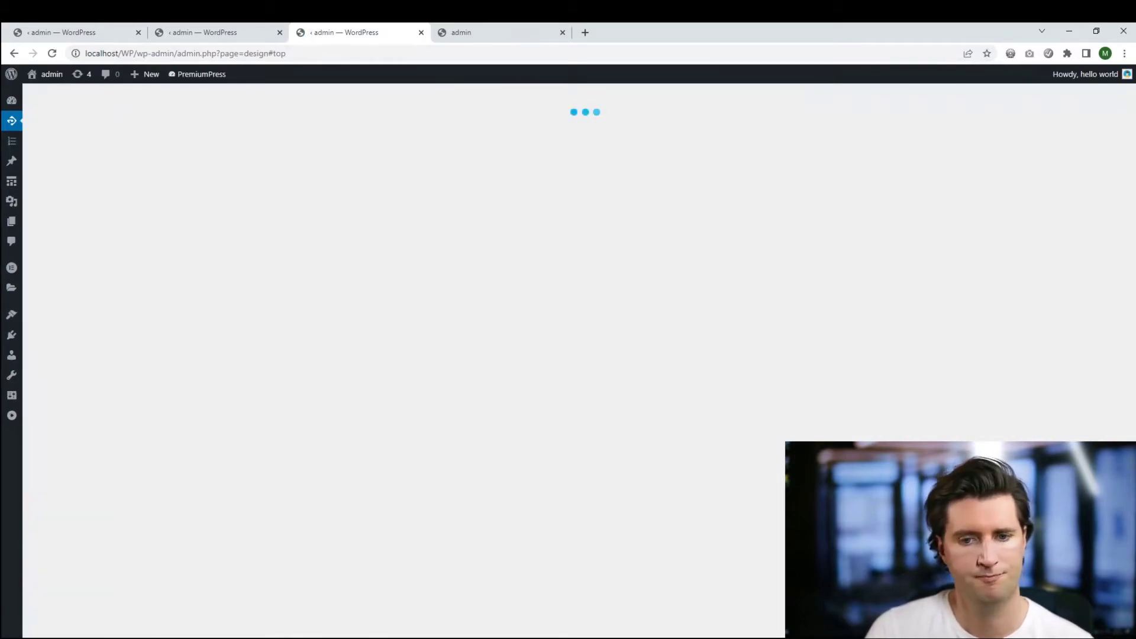
scroll(478, 361, down, 9)
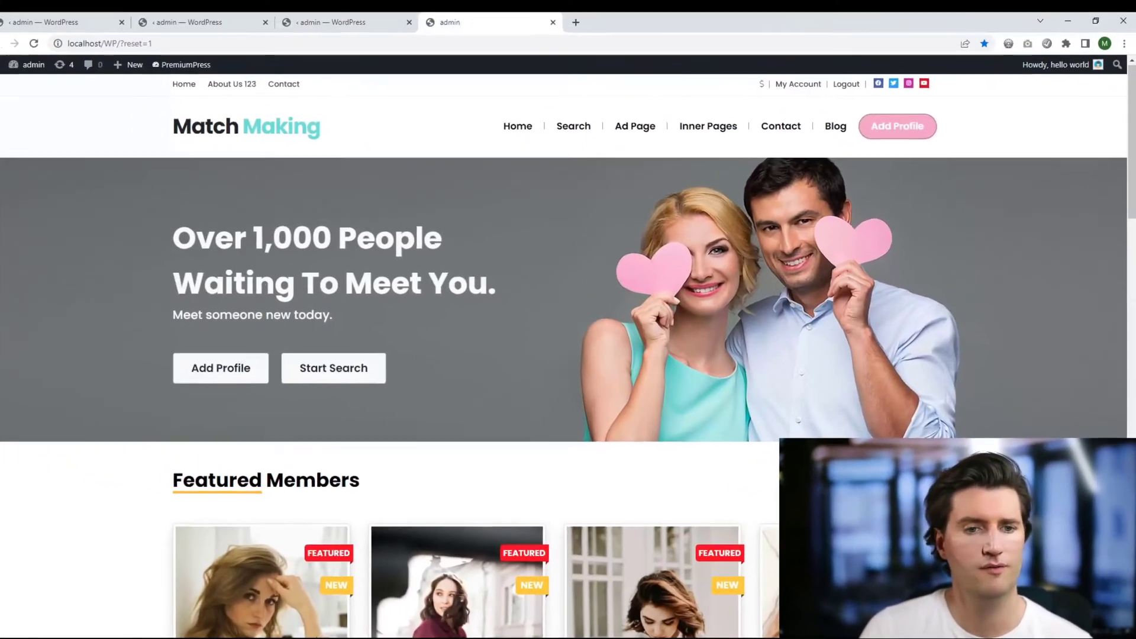
Reload the website to check its header, and look over the header styles list again.
key(F5)
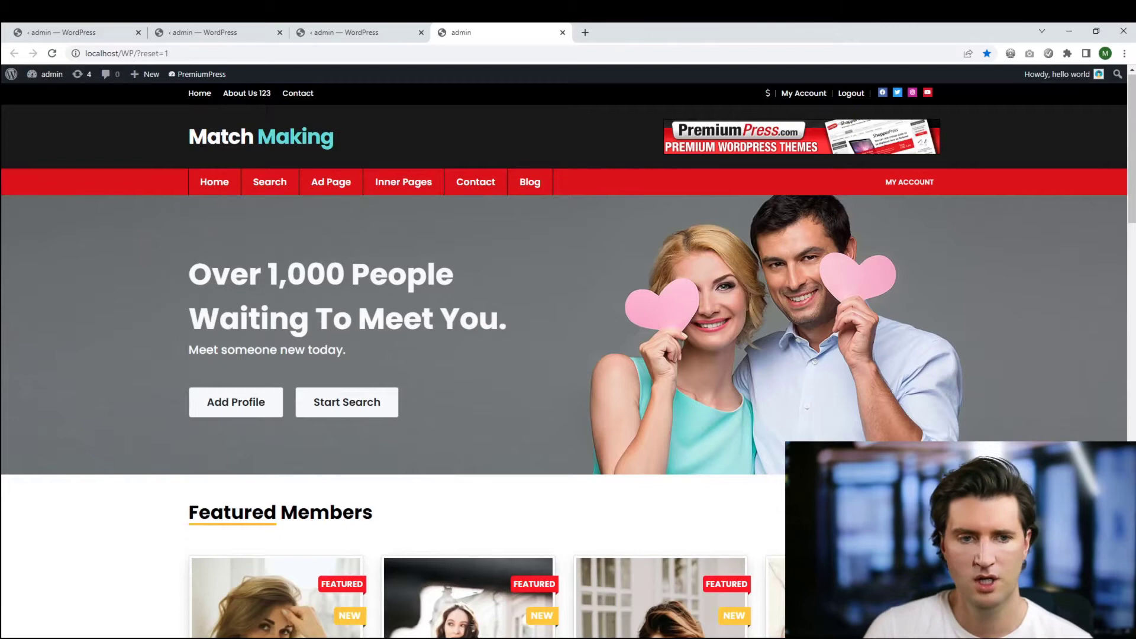
key(ctrl+shift+Tab)
scroll(478, 361, up, 6)
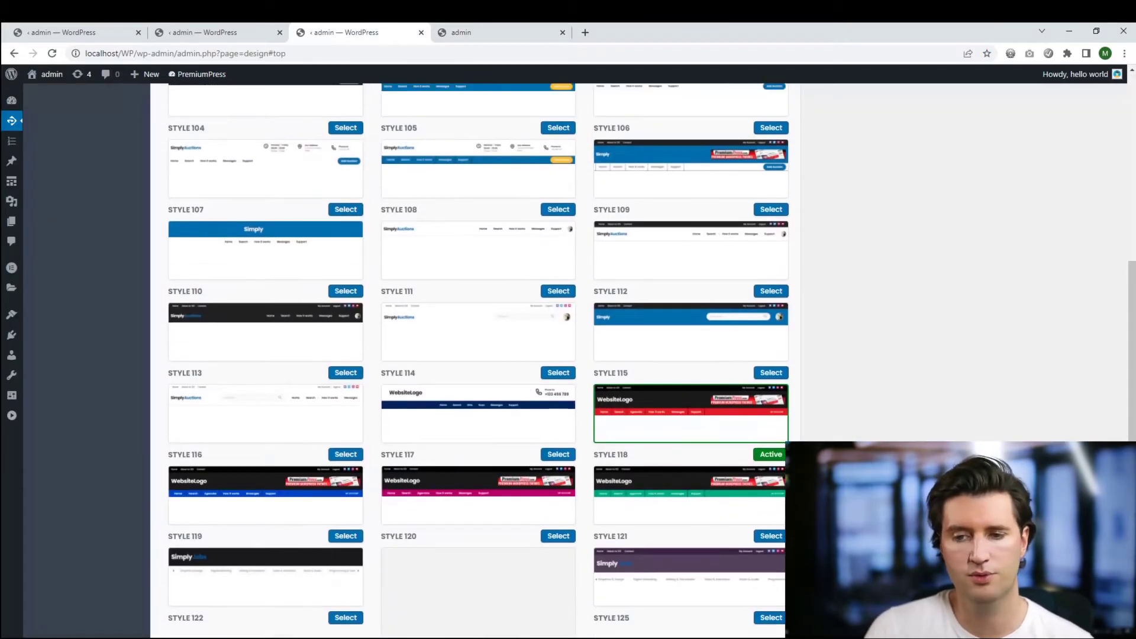
scroll(478, 361, down, 4)
scroll(474, 355, down, 1)
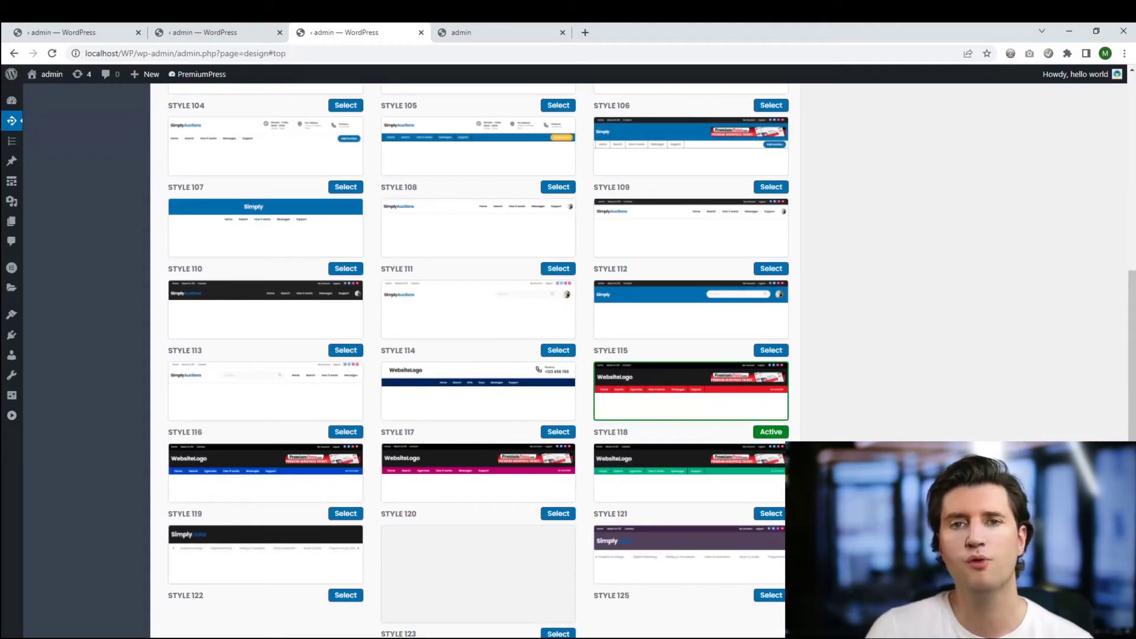
scroll(473, 355, up, 5)
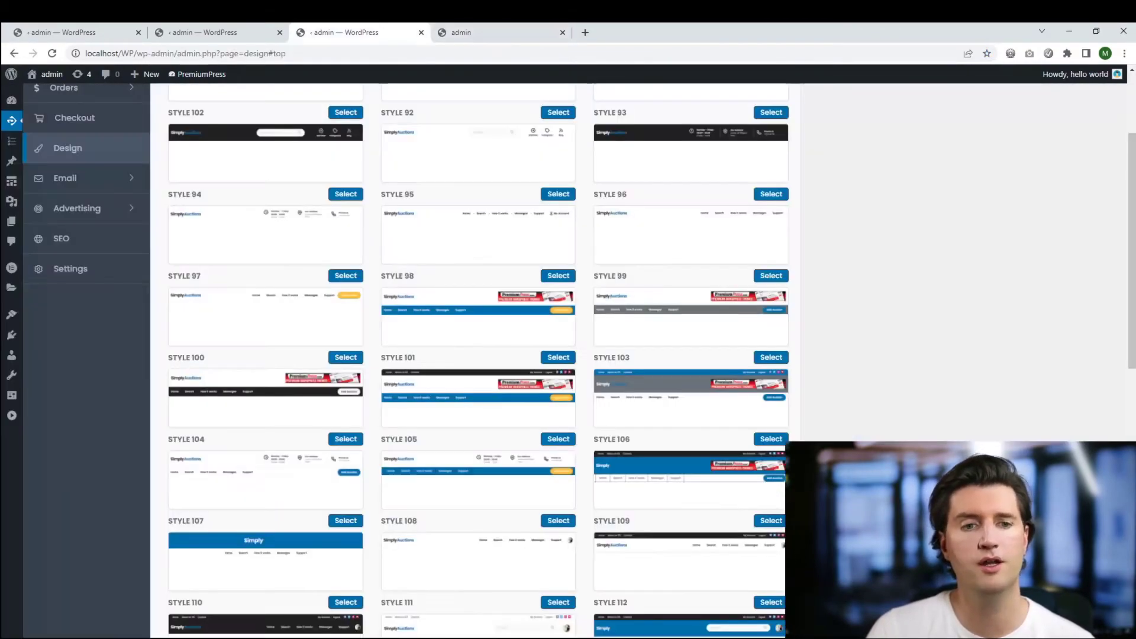
scroll(474, 355, up, 3)
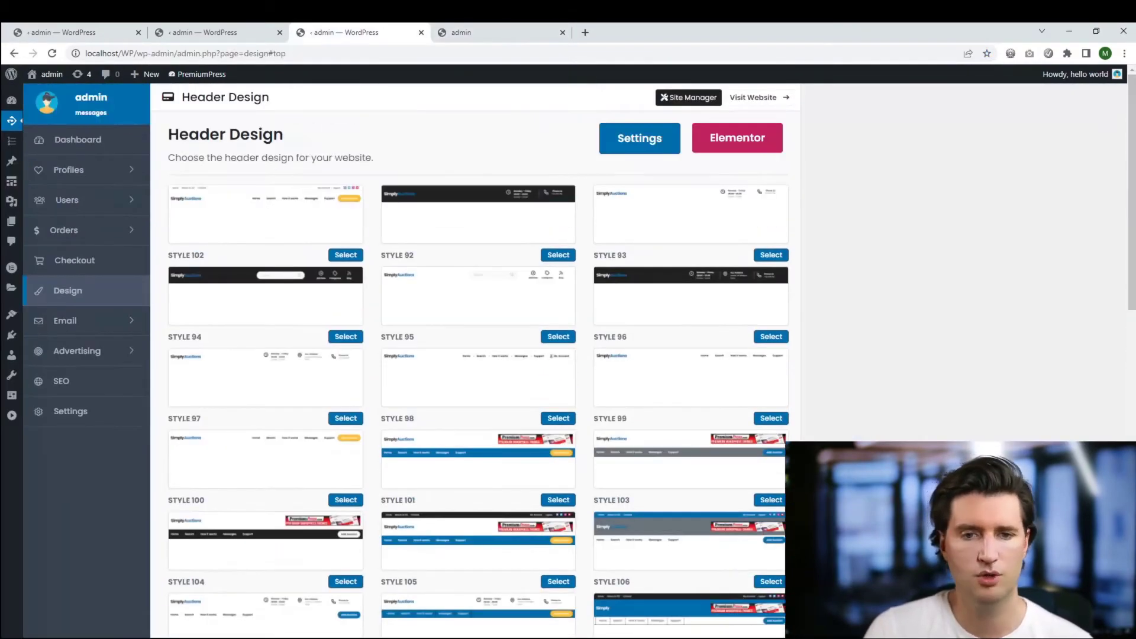
Open the default header design for editing in Elementor and show the header widget's content settings.
click(738, 138)
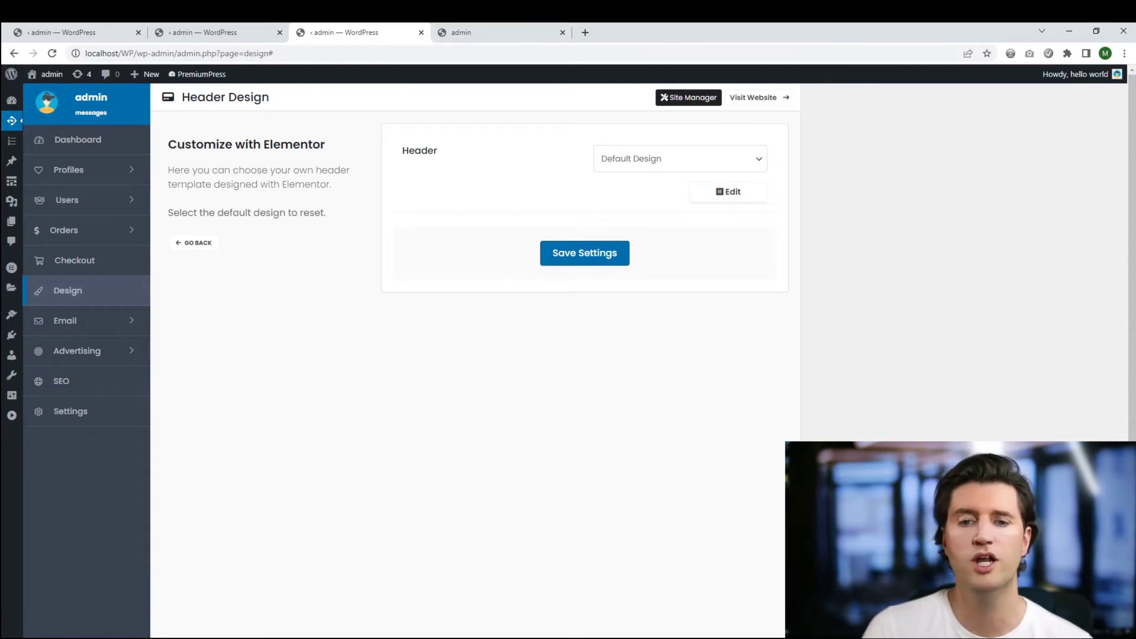
click(473, 32)
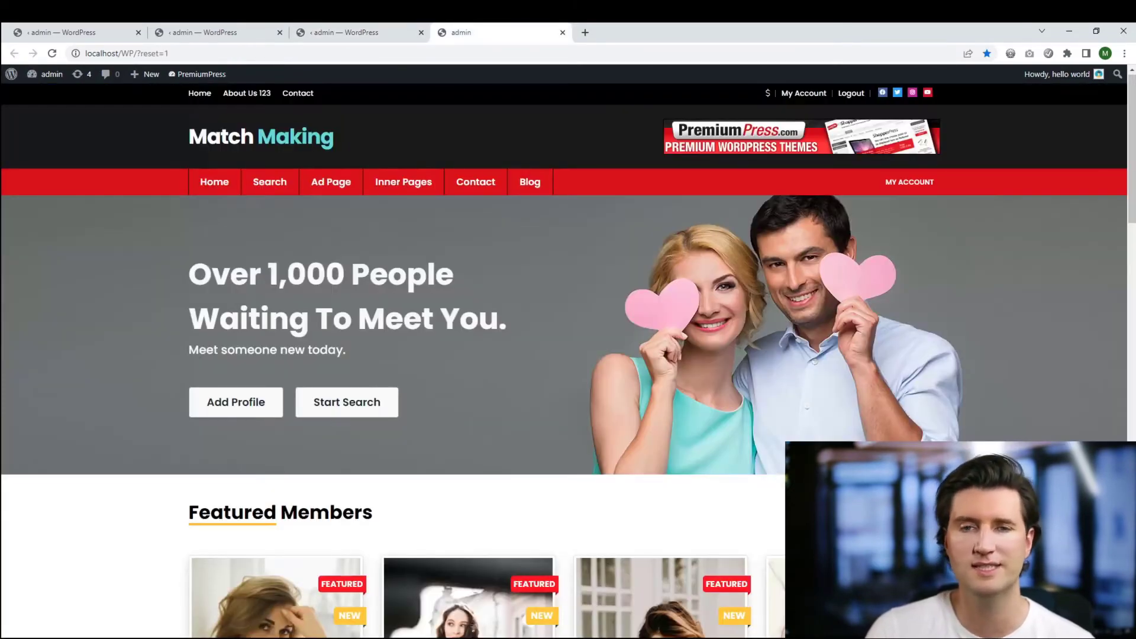
click(355, 32)
click(729, 192)
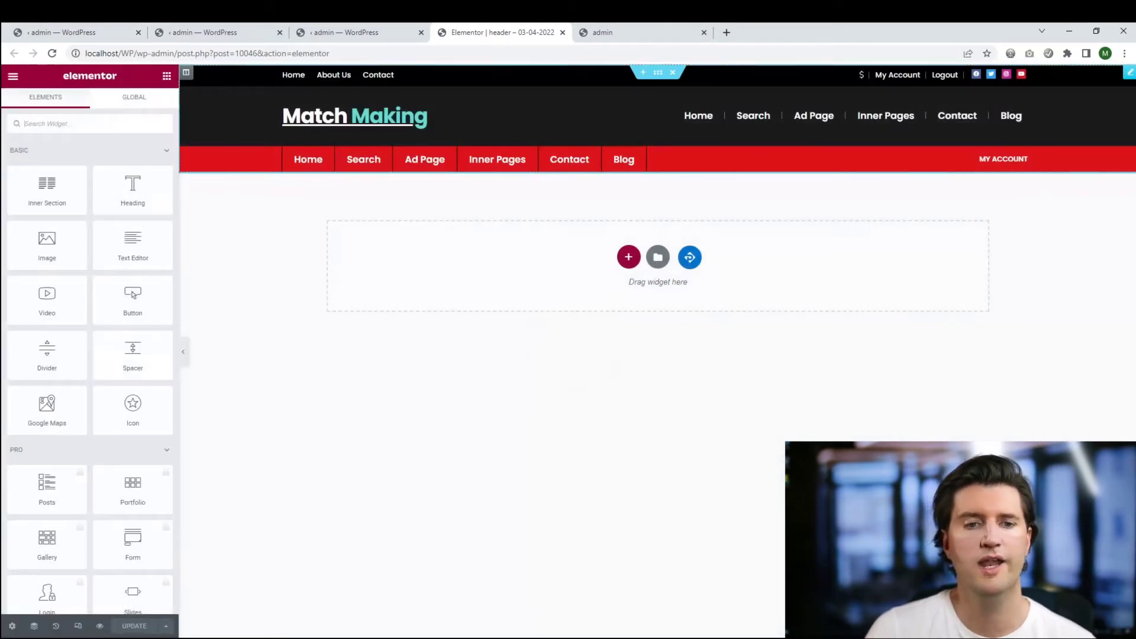
click(355, 117)
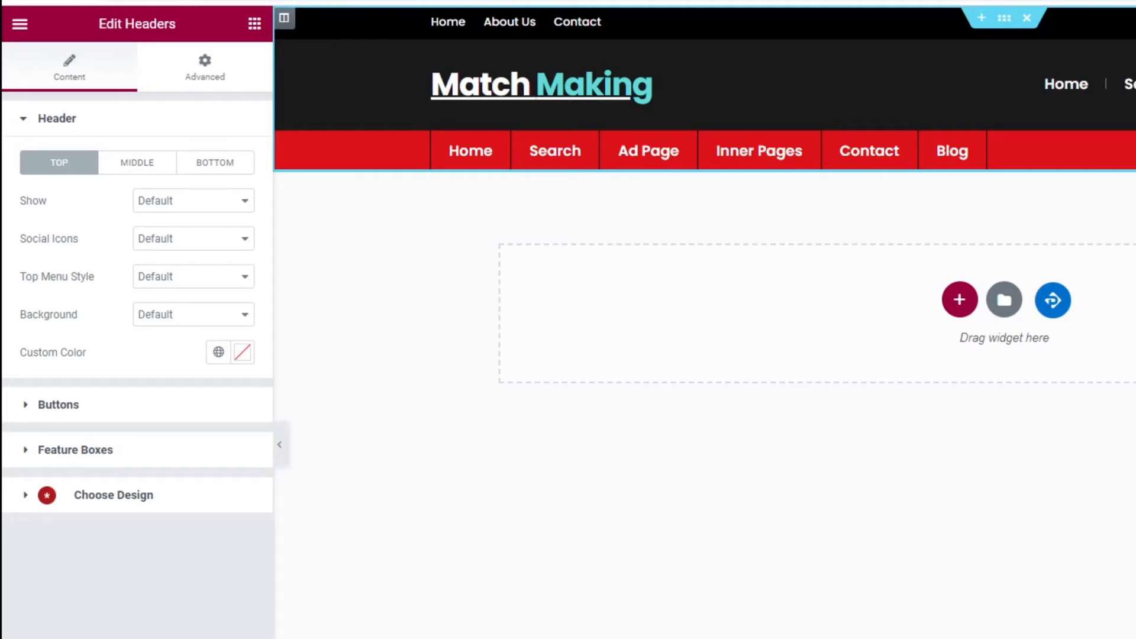
Set the custom color of the header's top bar to bright green.
click(137, 163)
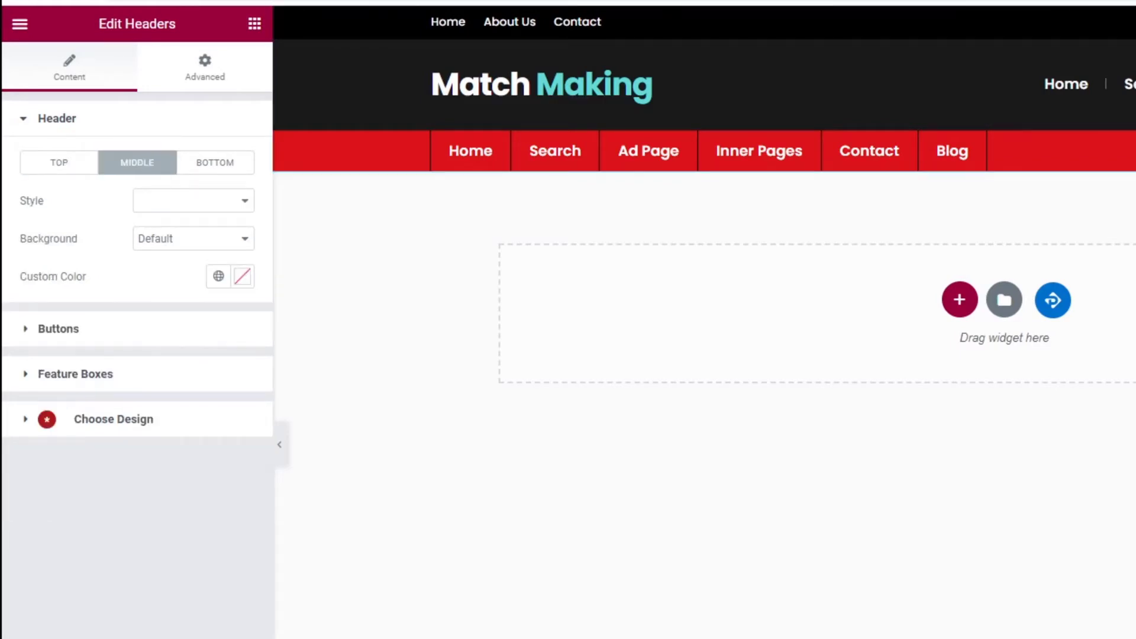
click(59, 163)
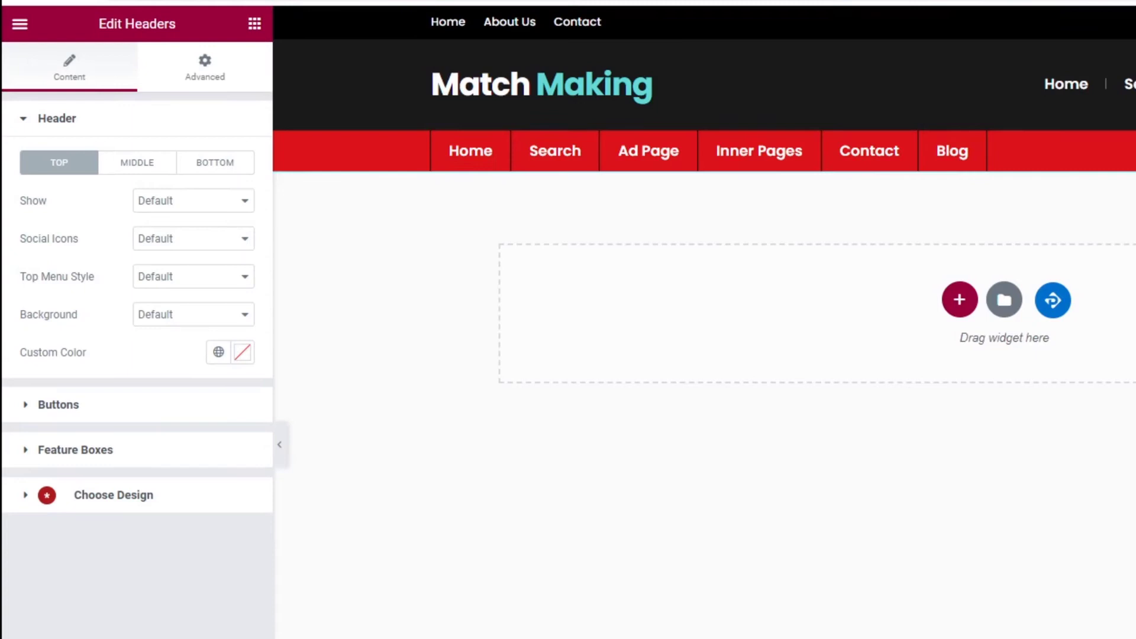
click(242, 352)
click(194, 485)
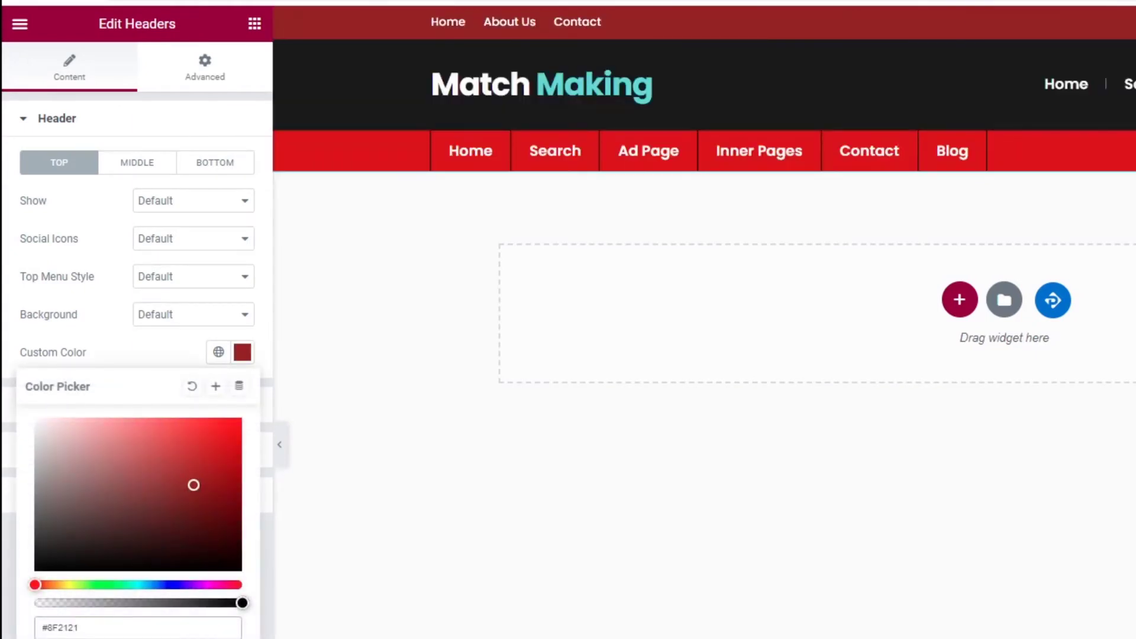
click(93, 584)
drag(224, 469, 242, 419)
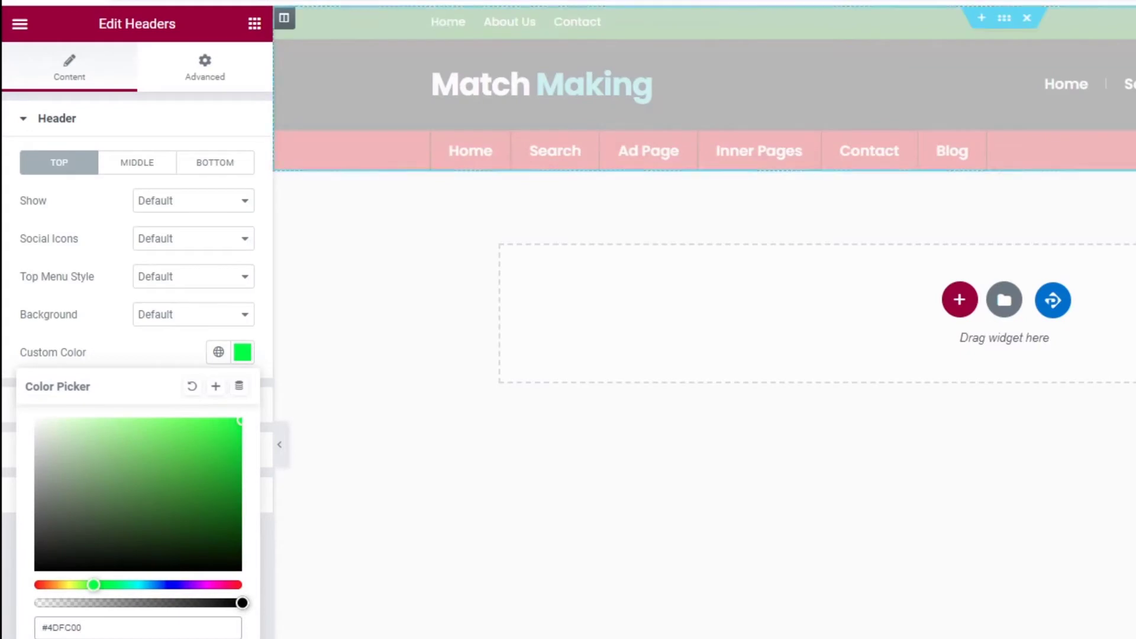
click(56, 119)
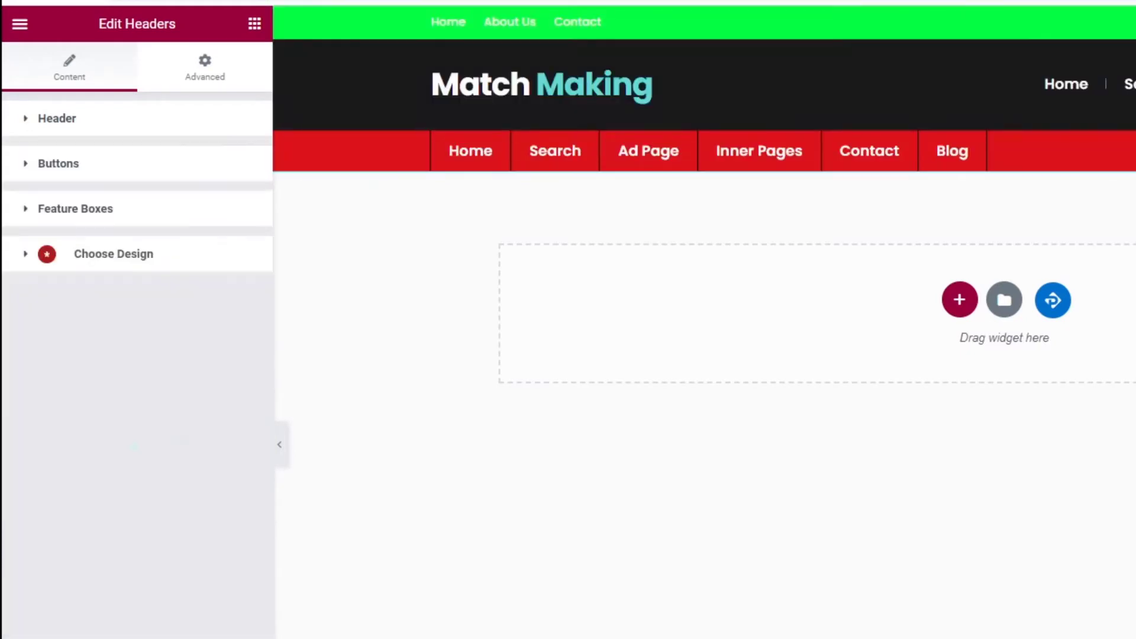
Set the custom color of the header's middle bar to #006DFF.
click(57, 119)
click(137, 163)
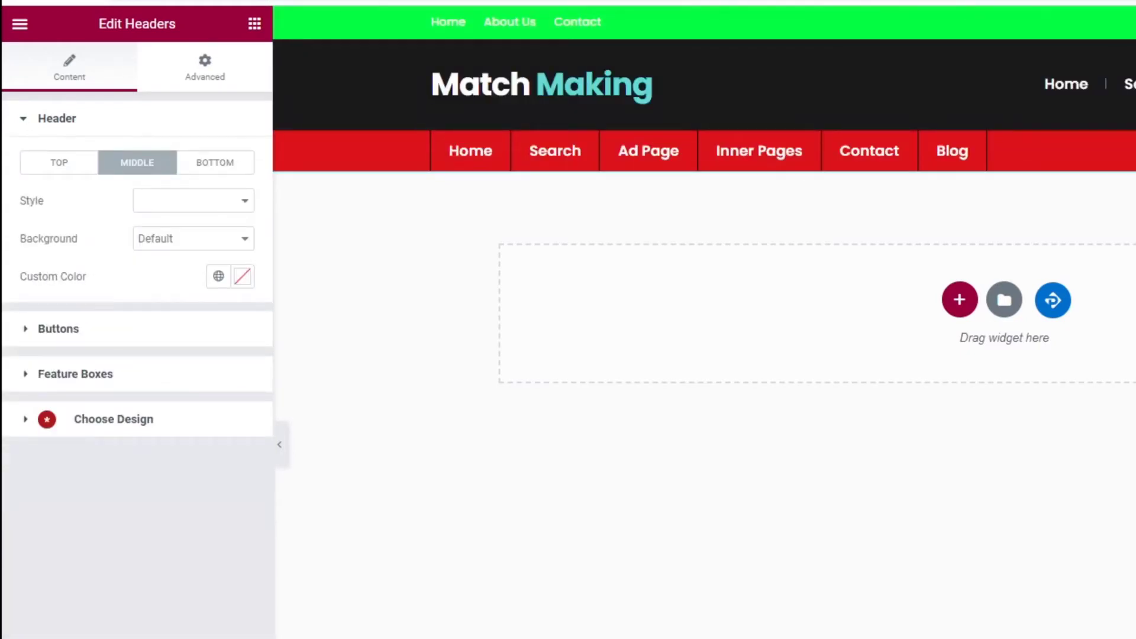
click(242, 276)
text(#006DFF)
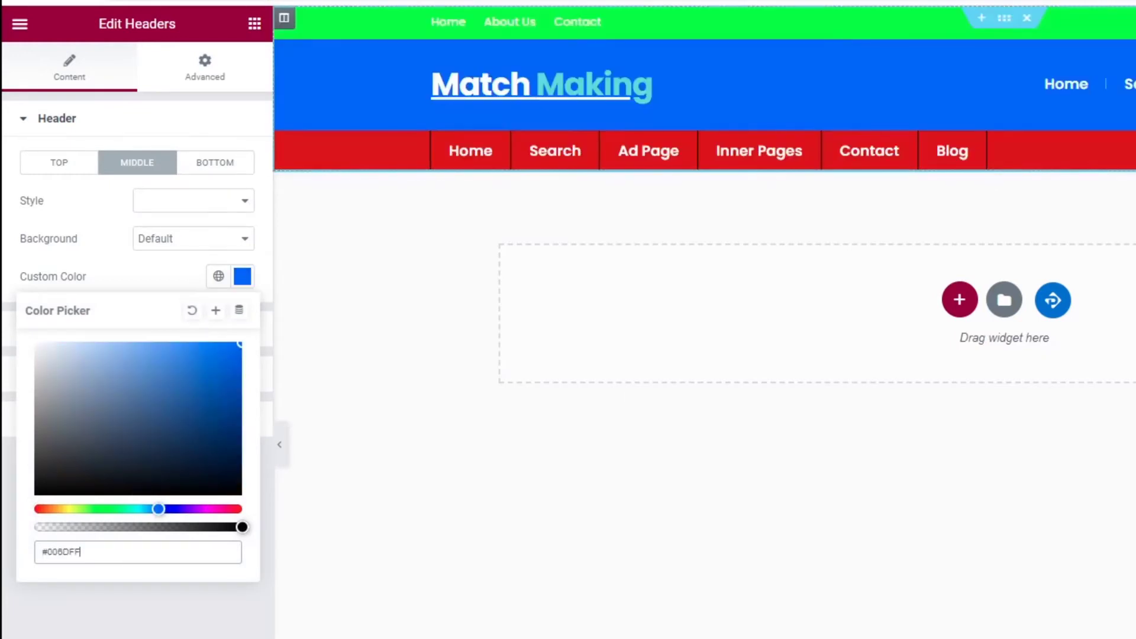
Set the custom color of the header's bottom menu bar to bright purple.
click(215, 162)
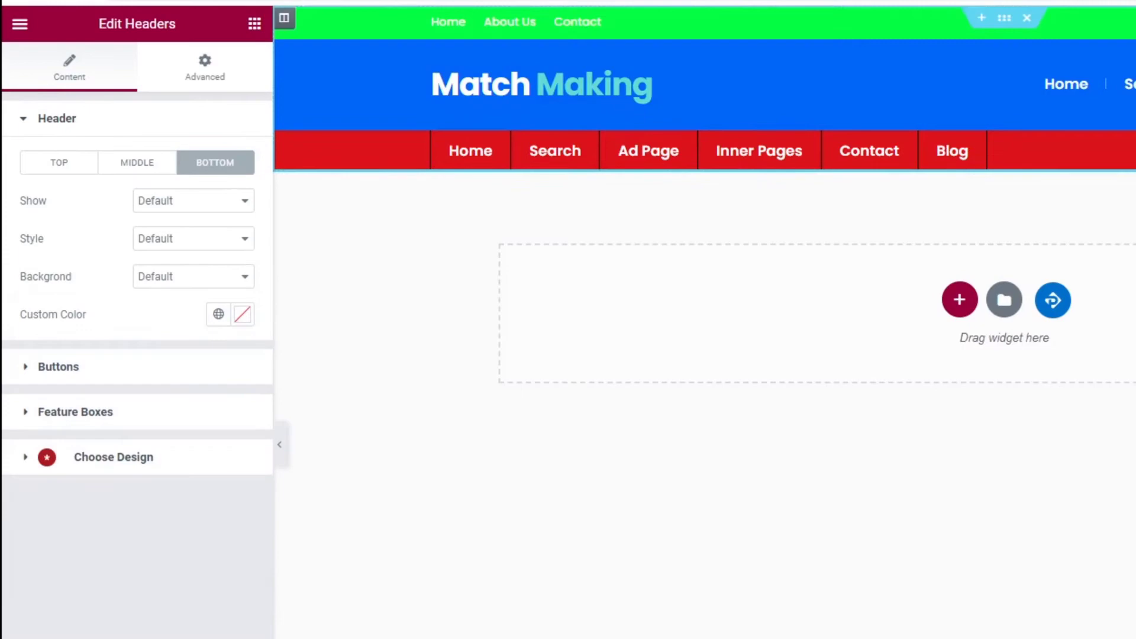
click(243, 314)
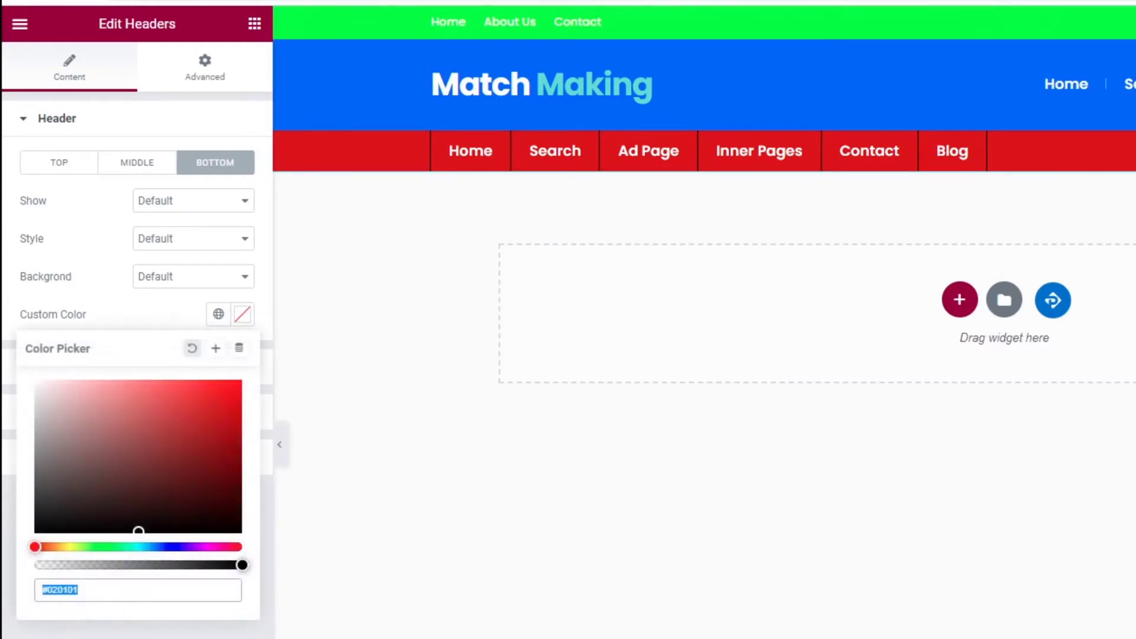
text(#020102)
drag(139, 532, 241, 381)
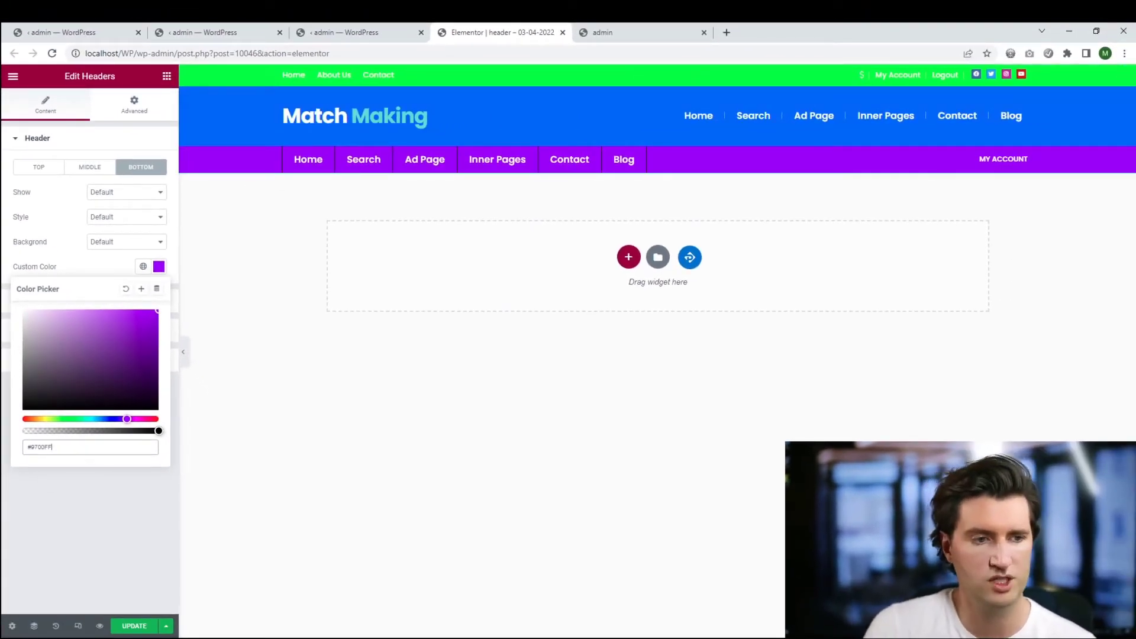
Look over the header's top, middle and bottom settings, the logged-in and logged-out button settings, and the feature boxes settings.
click(38, 167)
click(90, 167)
click(141, 168)
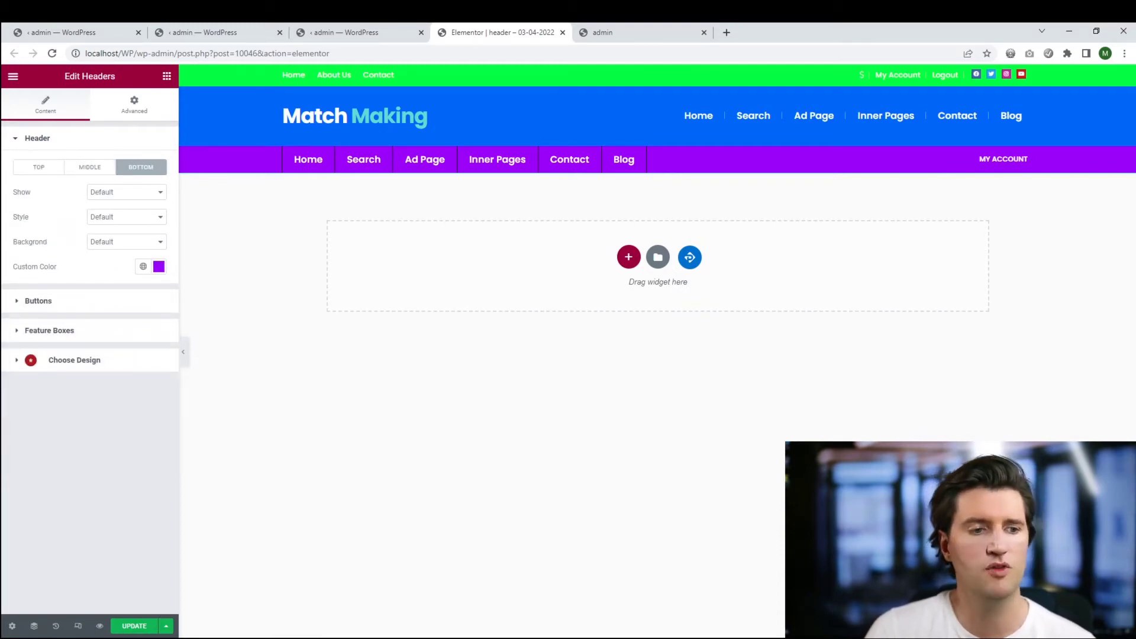
click(39, 301)
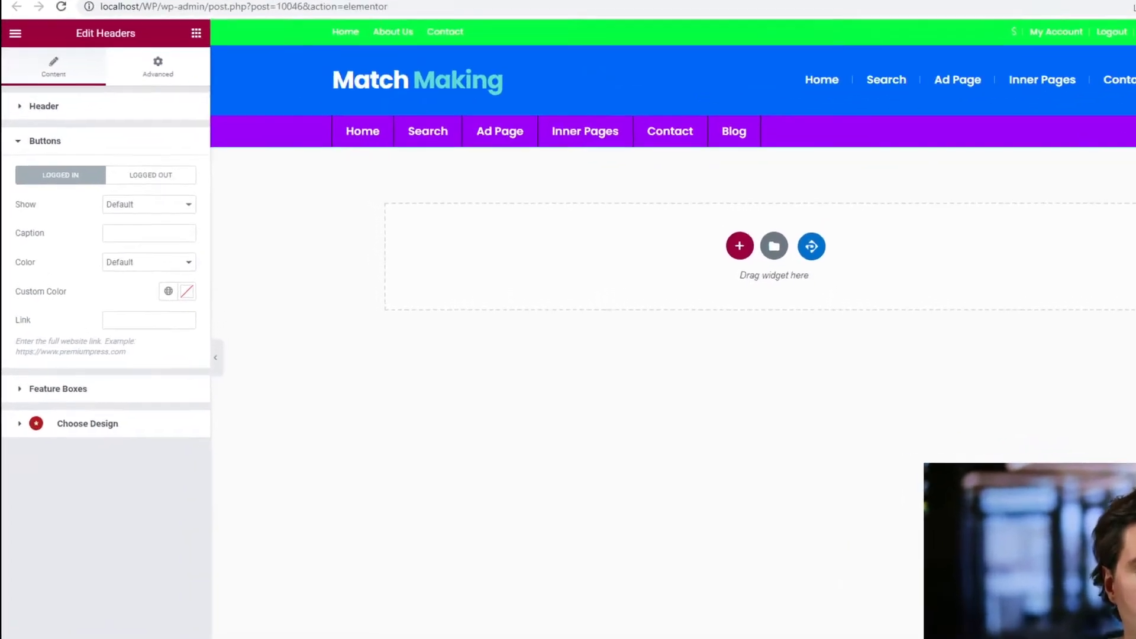
click(128, 197)
click(86, 116)
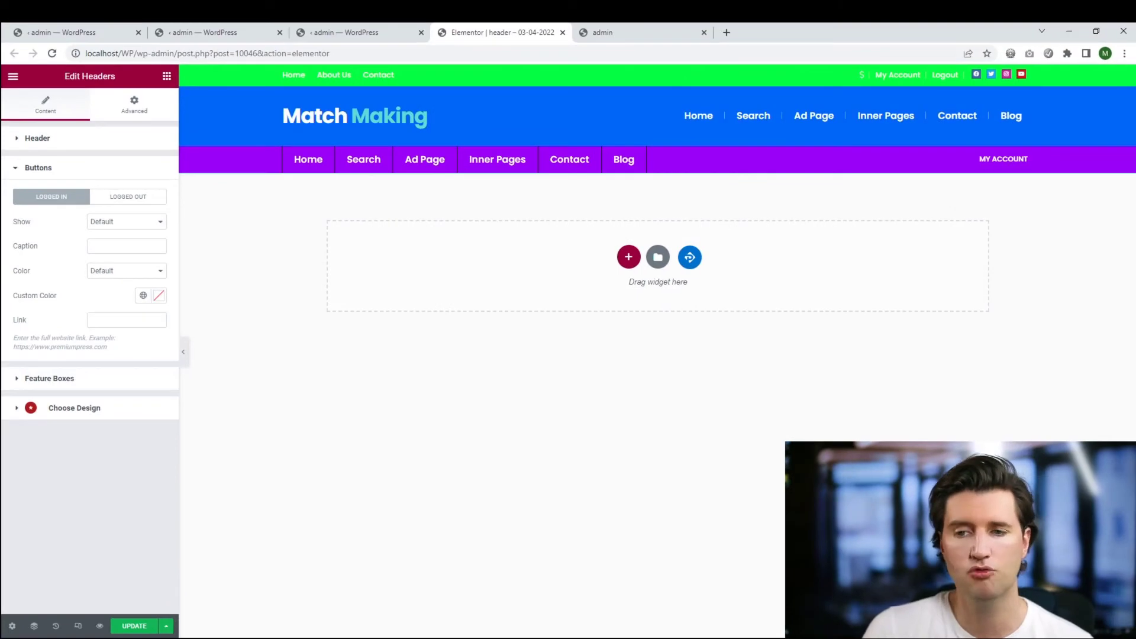
click(128, 197)
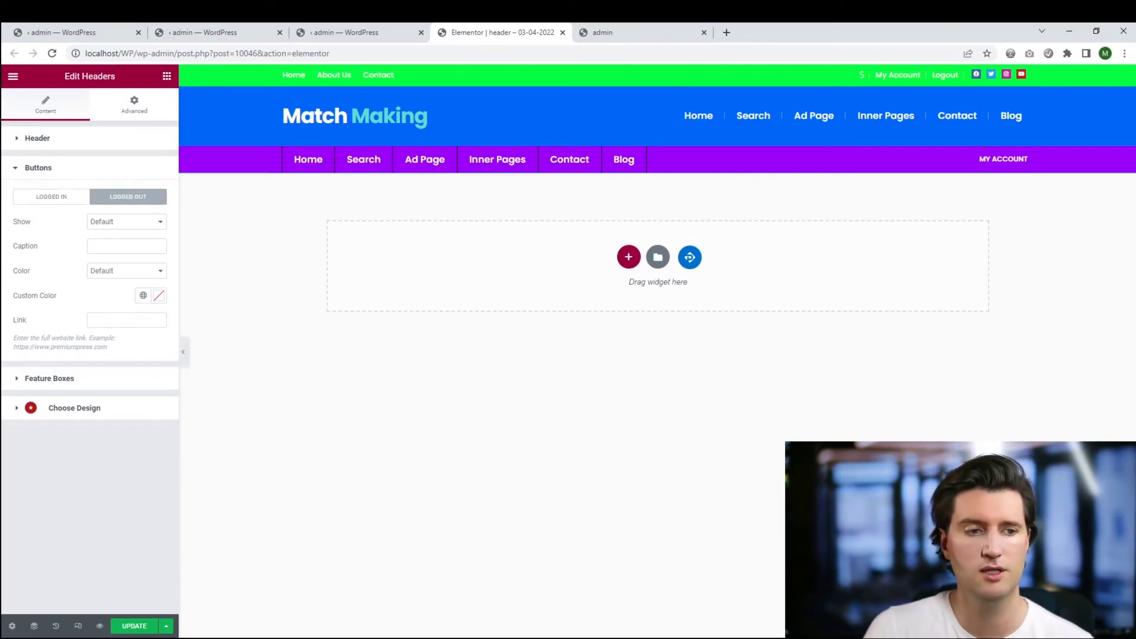
click(51, 197)
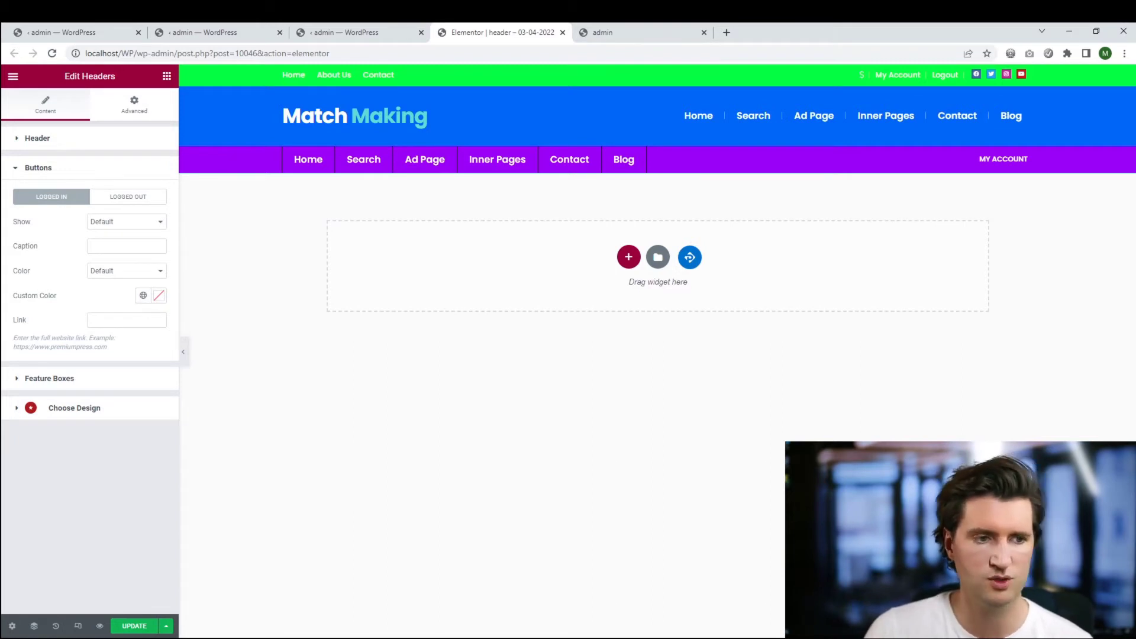
click(39, 168)
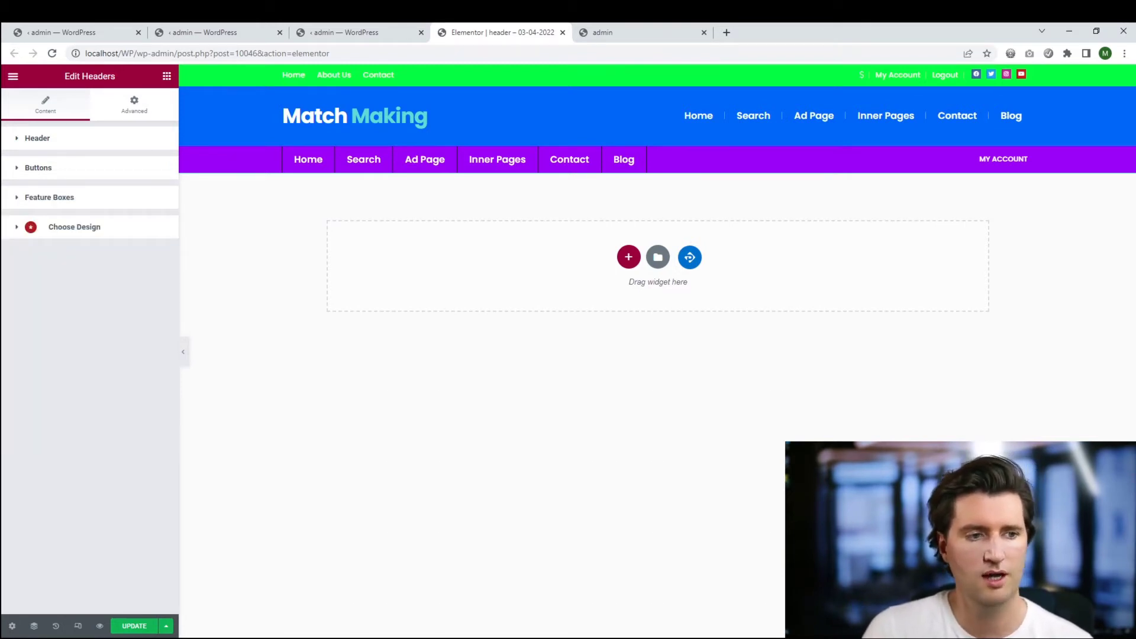
click(49, 197)
click(49, 198)
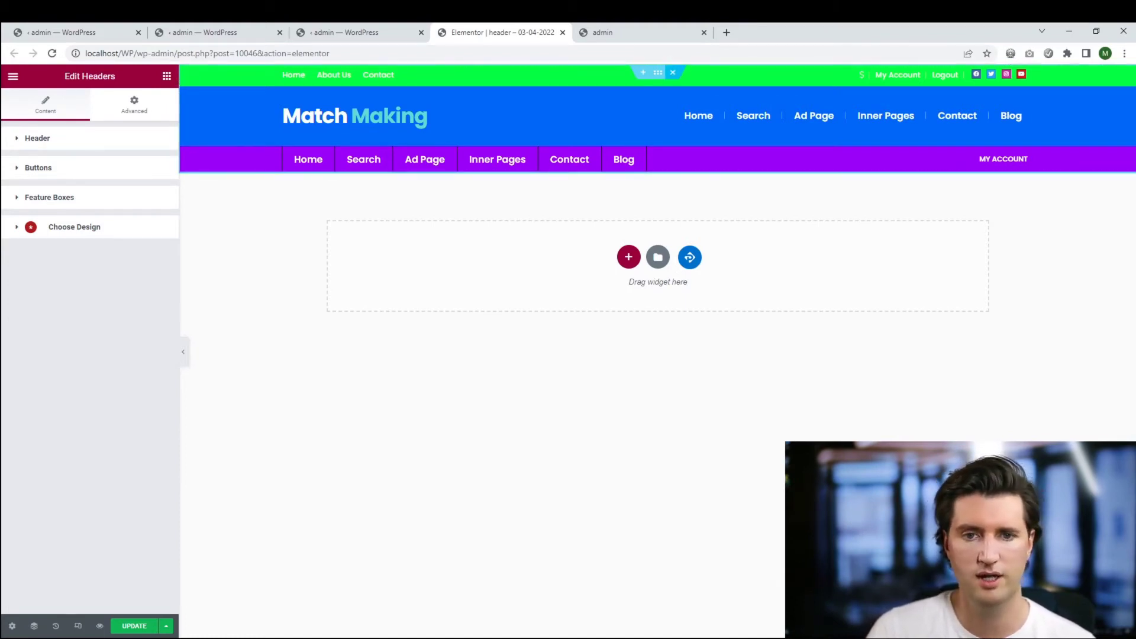
Delete the existing header section and browse the PremiumPress library of pre-made sections.
click(673, 73)
click(690, 164)
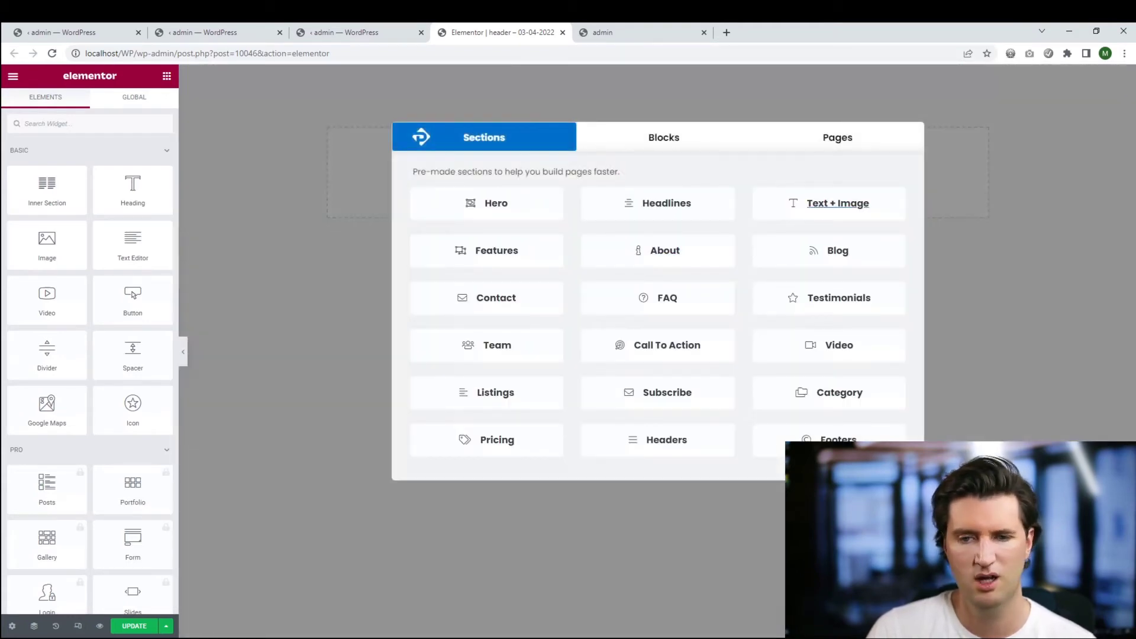
click(837, 203)
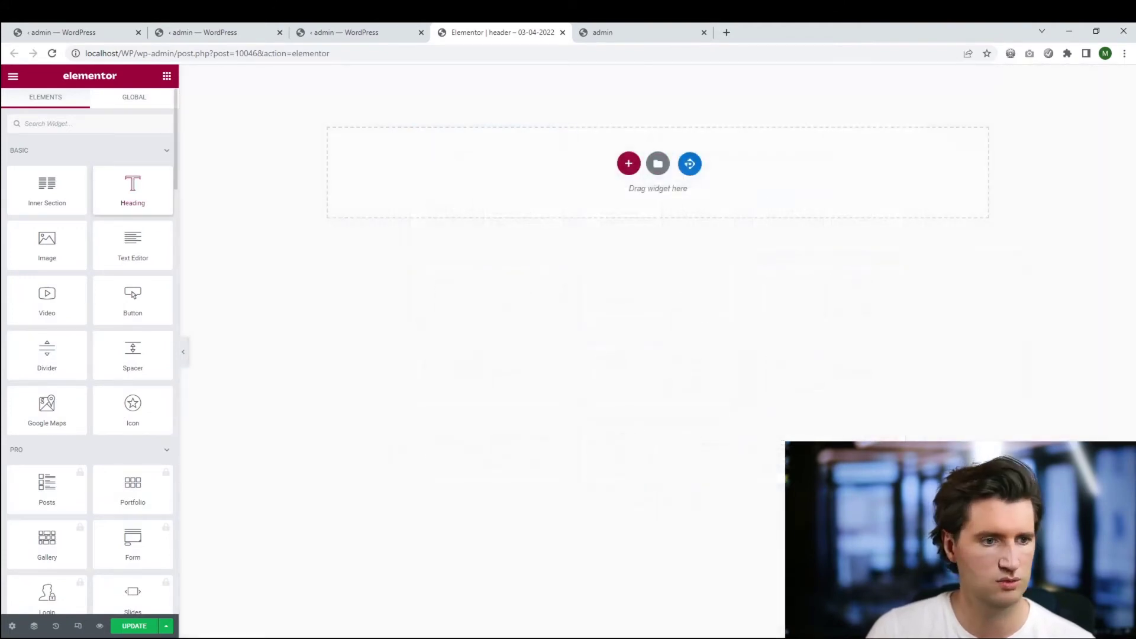
Add a Heading widget to the empty header template with the text "MY OWN HEADER" and save the template.
drag(133, 190, 657, 139)
triple_click(438, 74)
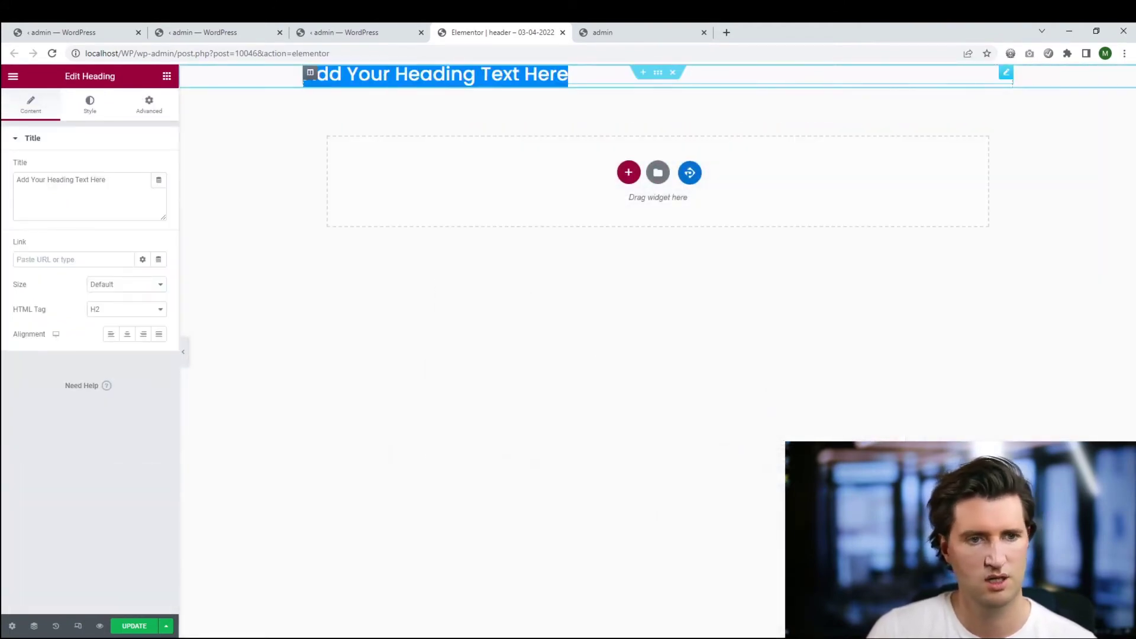
text(MY OWN HEAD)
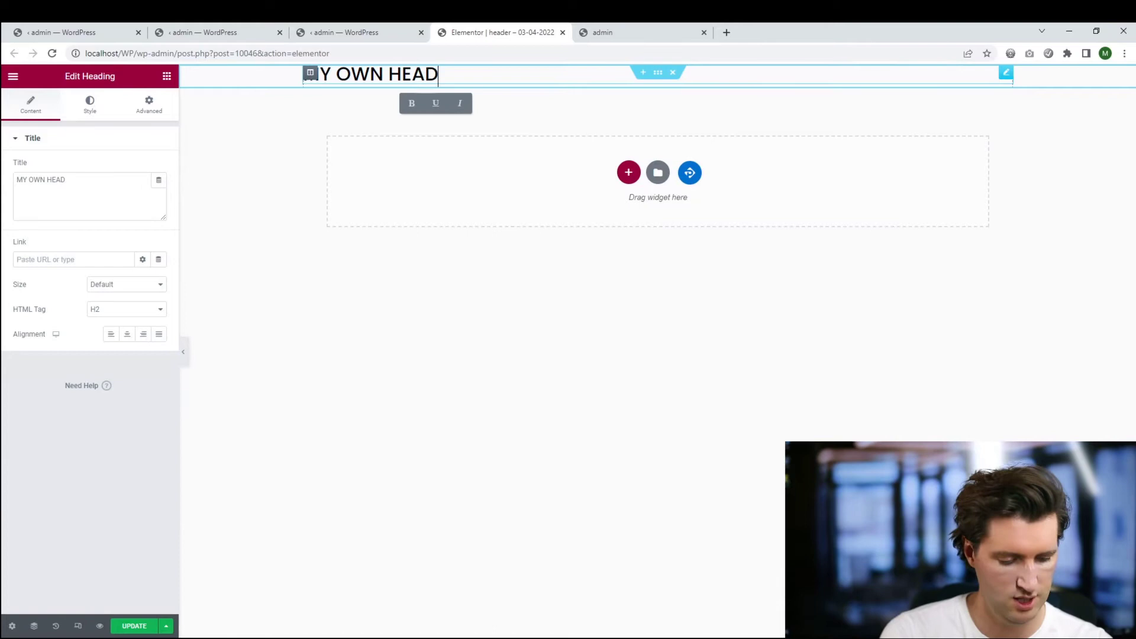
text(ER)
key(ctrl+s)
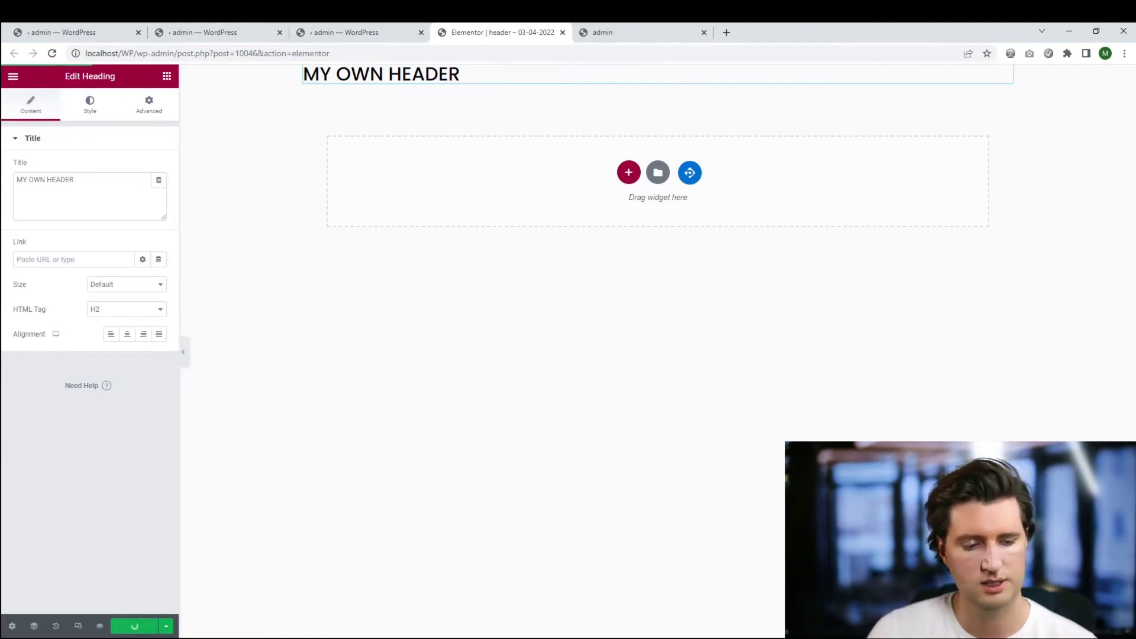
Reload the website's home page and check the custom heading at the top of it.
key(ctrl+Tab)
key(F5)
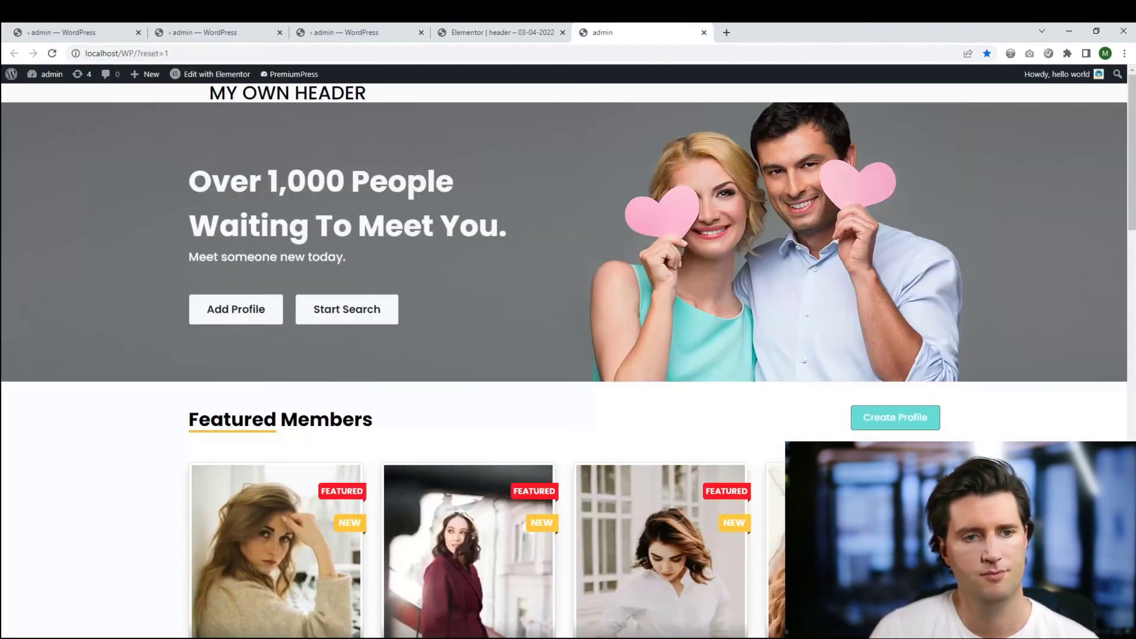
drag(368, 93, 208, 93)
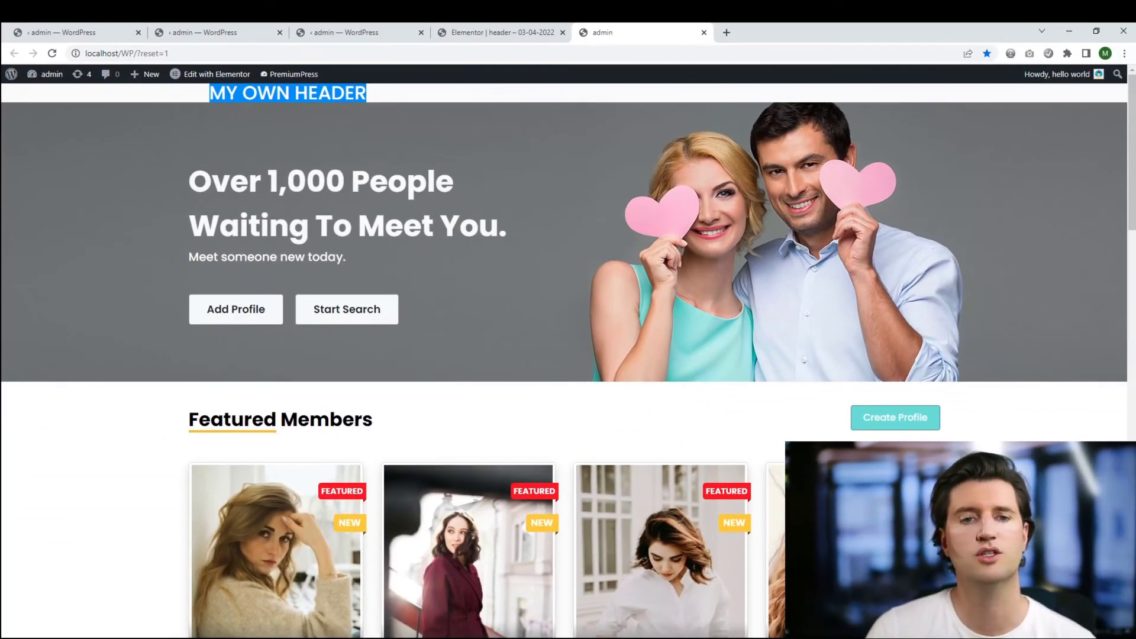
click(502, 33)
click(634, 33)
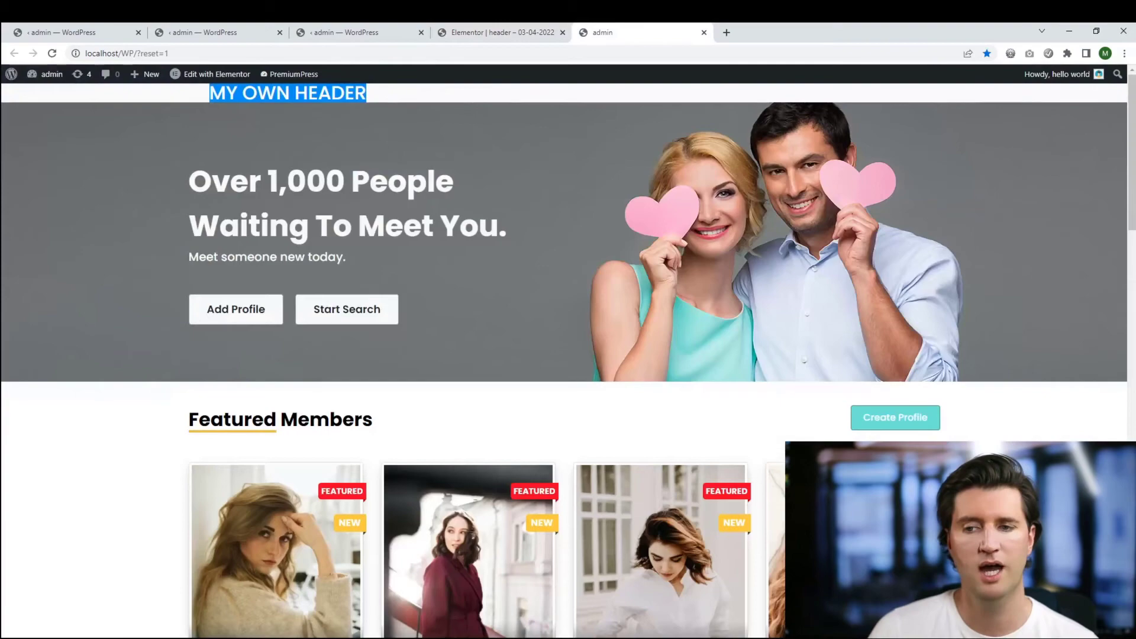
mouse_move(1132, 148)
mouse_down()
mouse_move(1132, 254)
mouse_move(1132, 148)
mouse_up()
Replace the heading with the pre-made header that has a black top bar, colored banner row and white menu bar, and update the template.
click(514, 33)
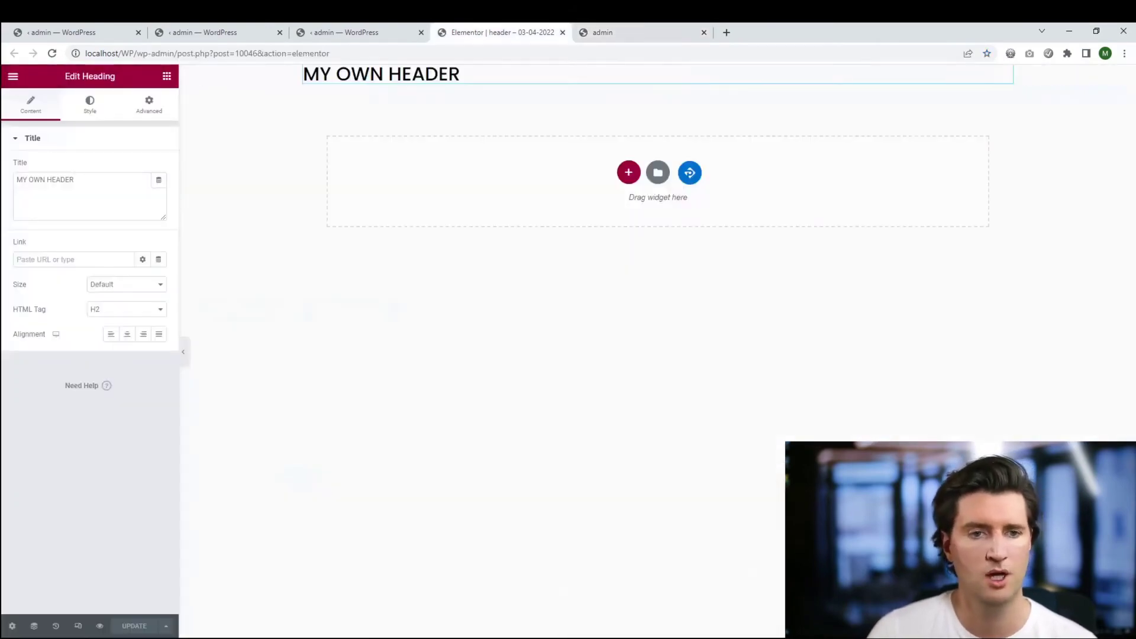
key(Delete)
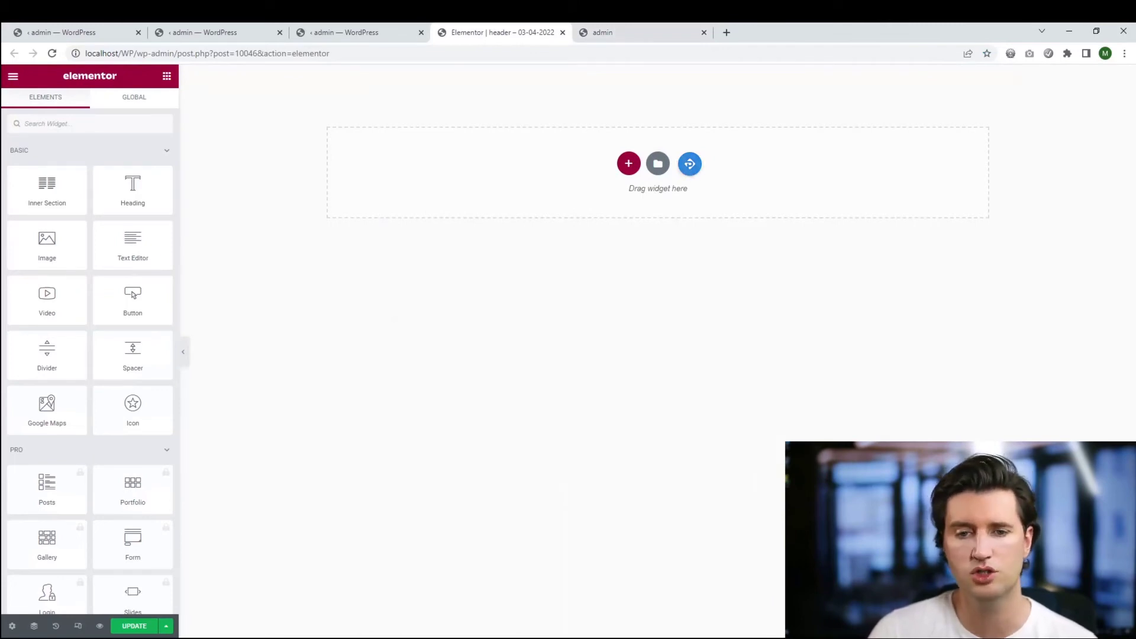
click(689, 164)
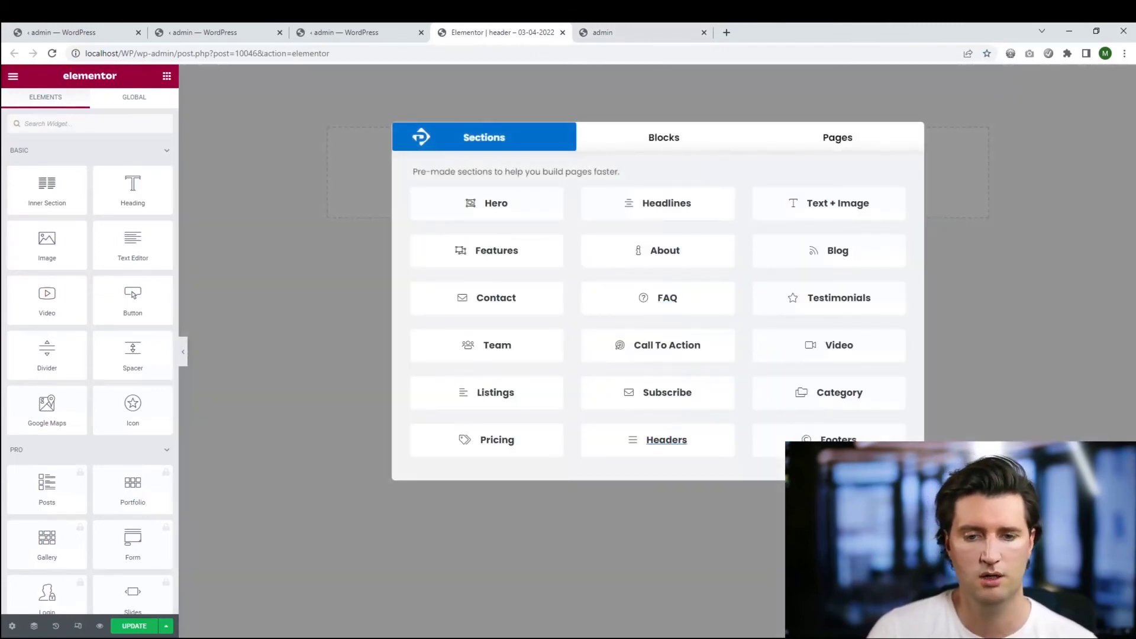
click(666, 440)
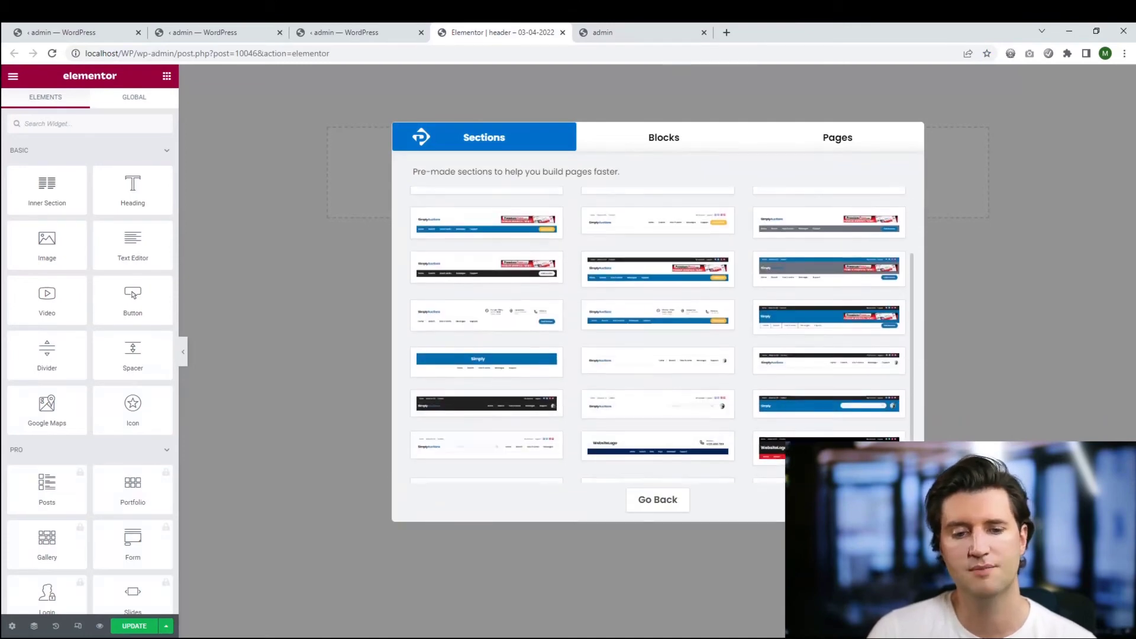
scroll(659, 332, down, 1)
click(658, 308)
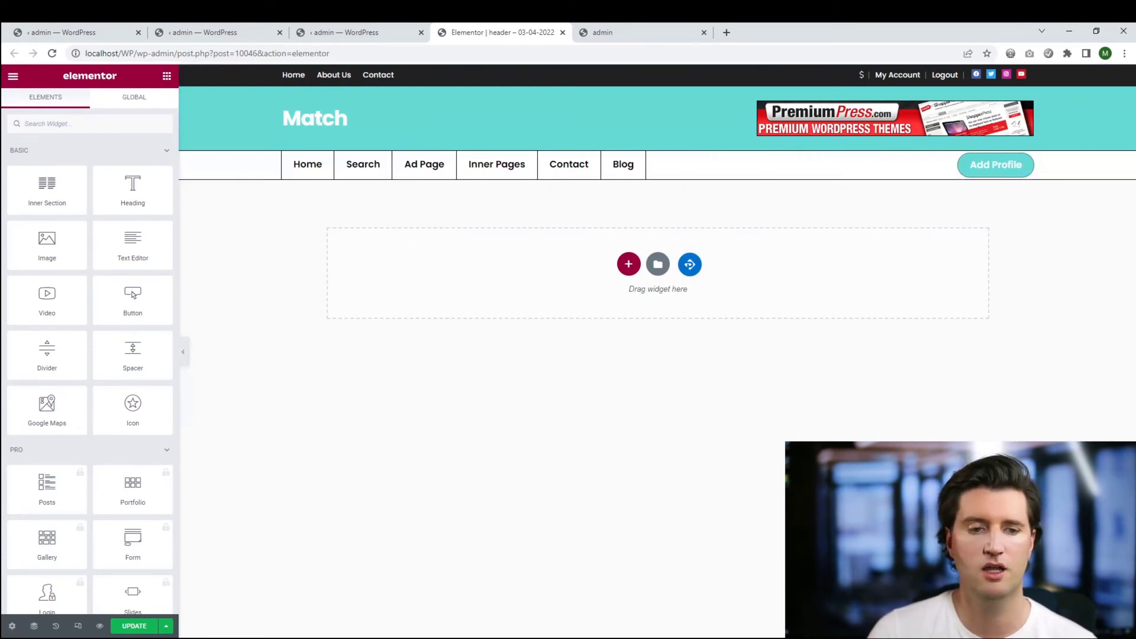
click(134, 627)
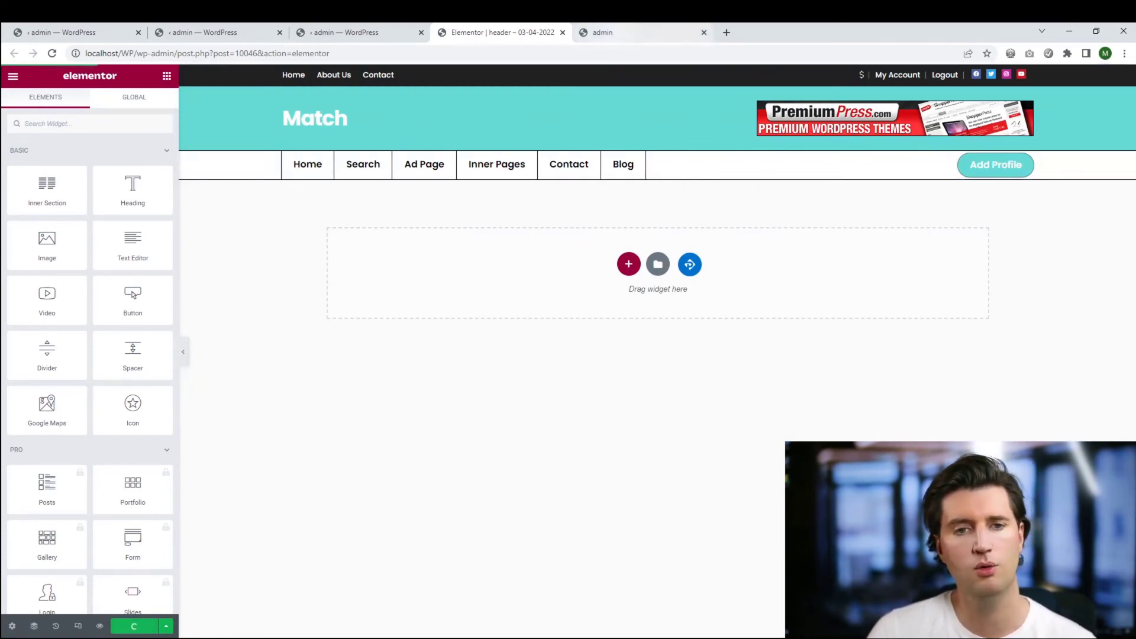
Reload the website's home page to check the updated header, and return to the Elementor editor.
click(636, 32)
key(F5)
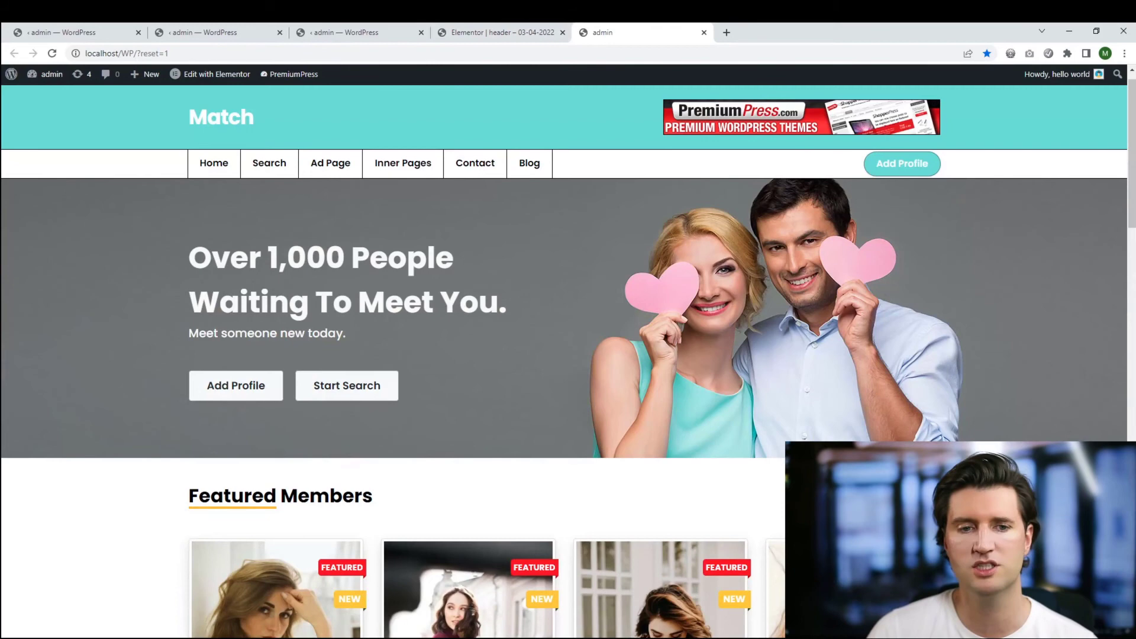
click(502, 33)
Reload the theme's Design settings, open Header Design, reset the header from the Elementor template to Default Design and save the settings.
click(355, 32)
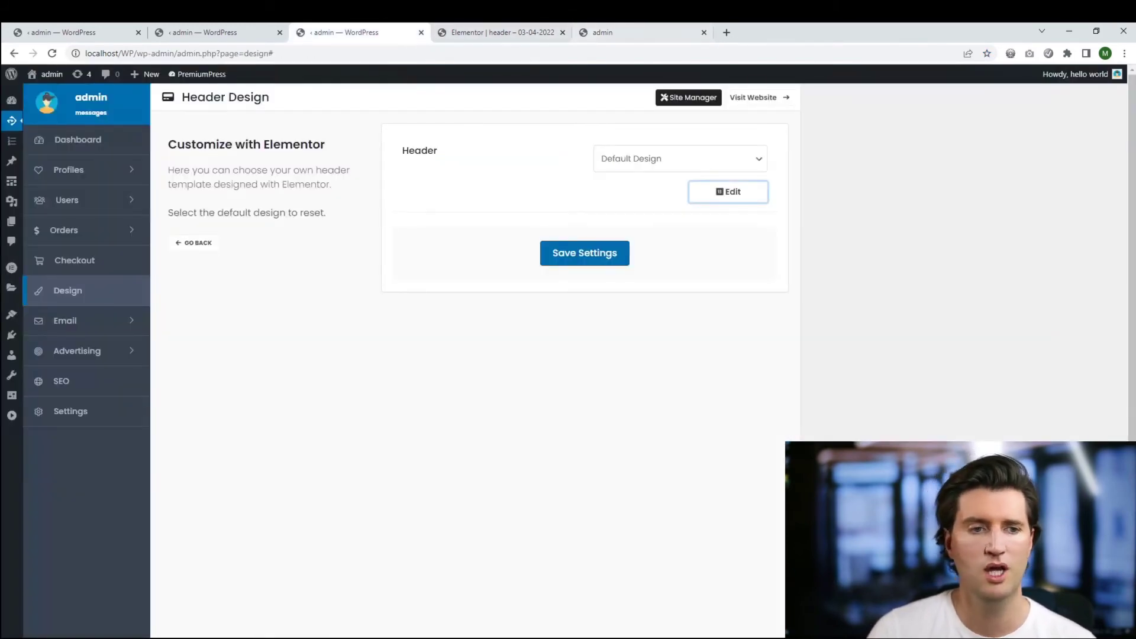
click(68, 290)
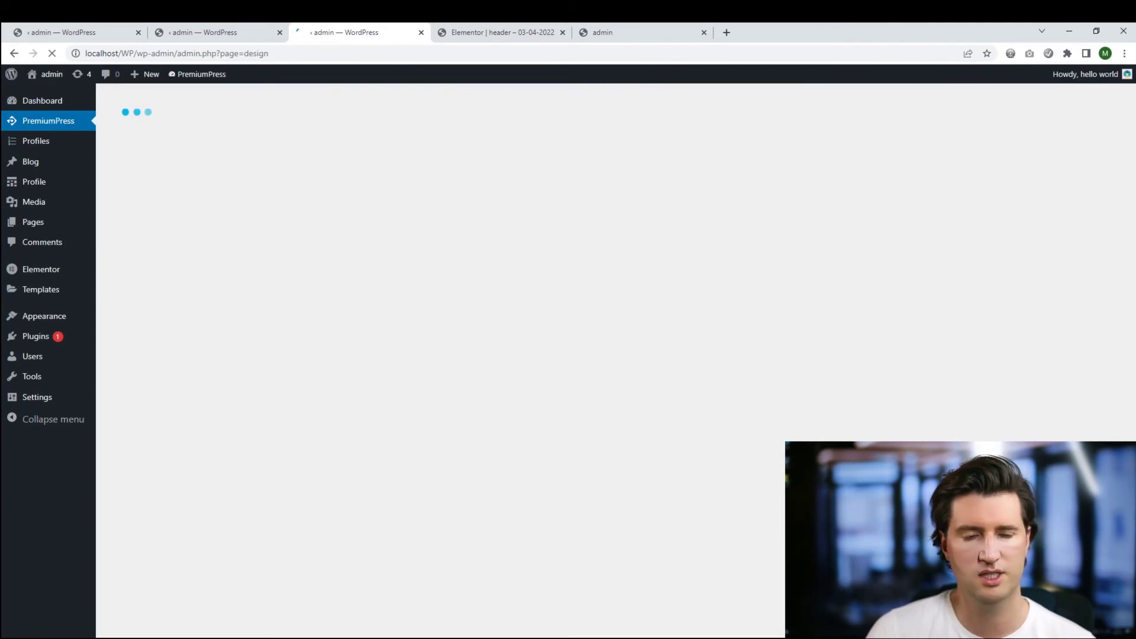
scroll(585, 391, down, 1)
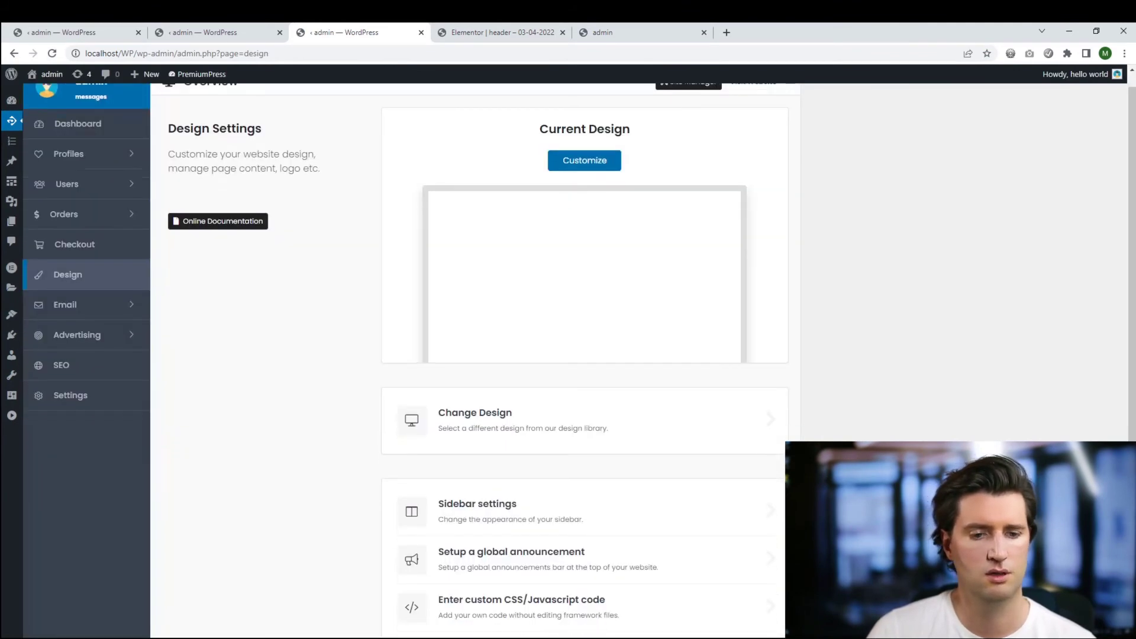
scroll(585, 391, up, 1)
click(585, 176)
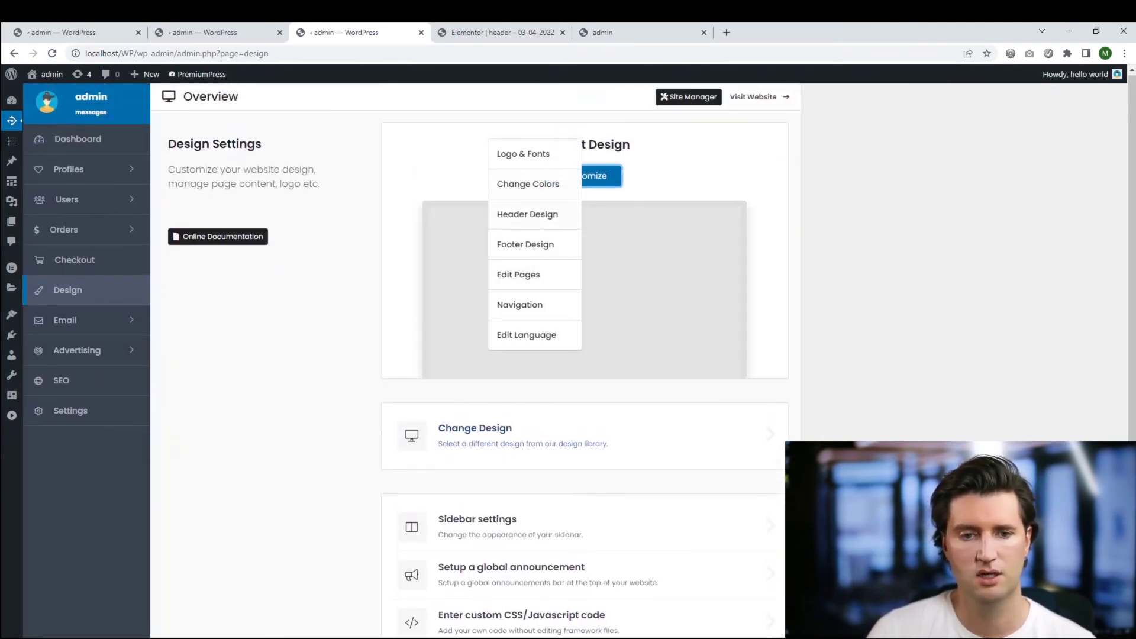
click(528, 214)
click(681, 159)
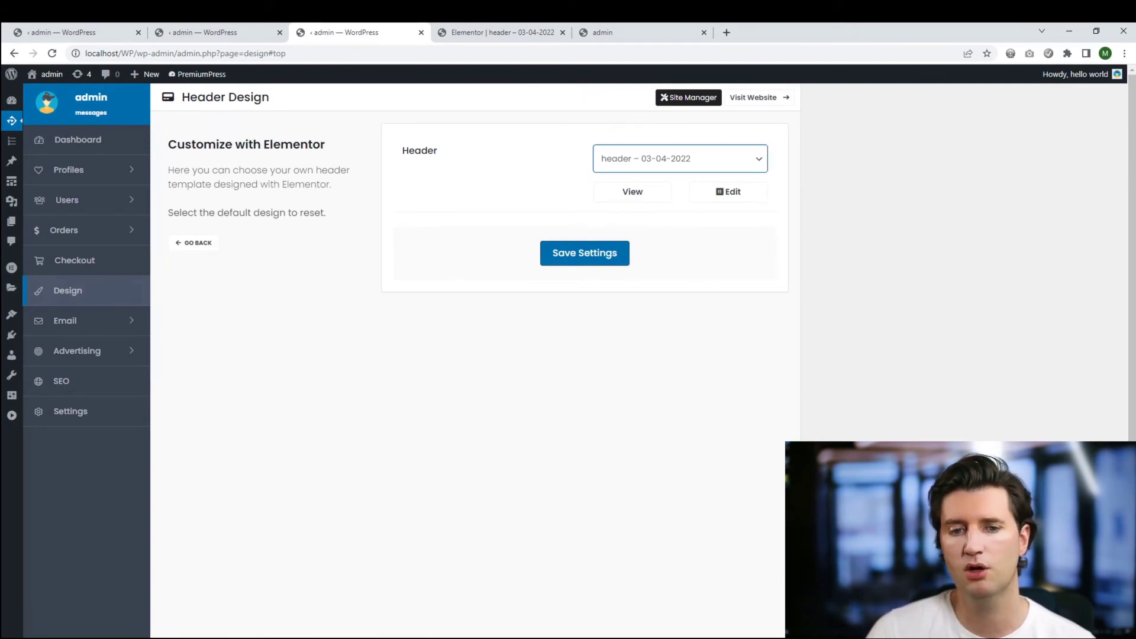
click(681, 179)
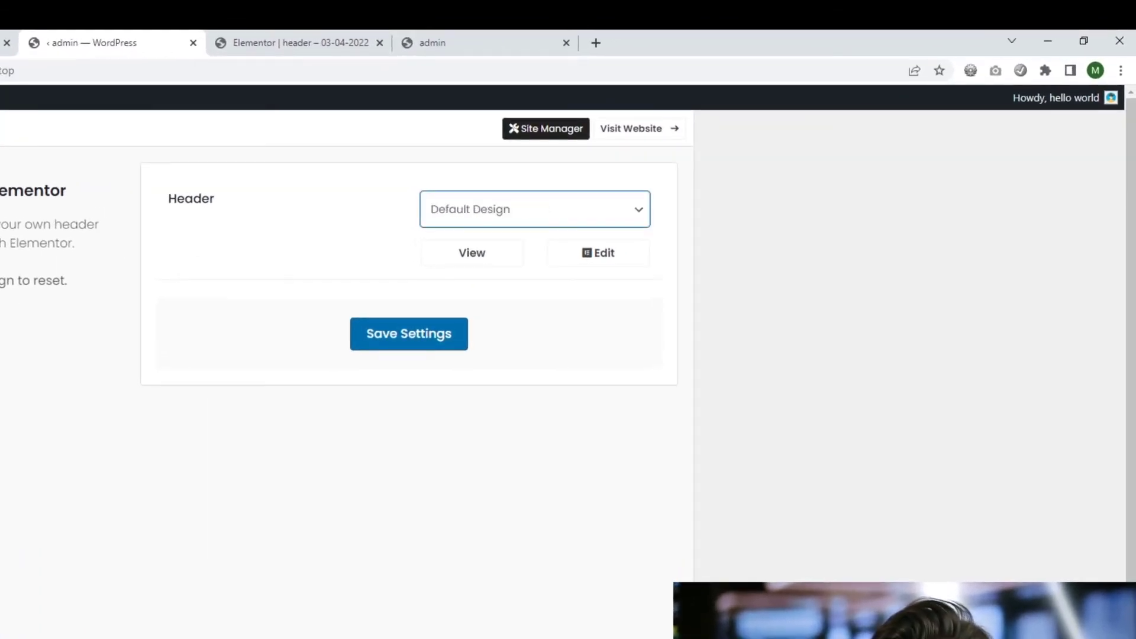
click(585, 252)
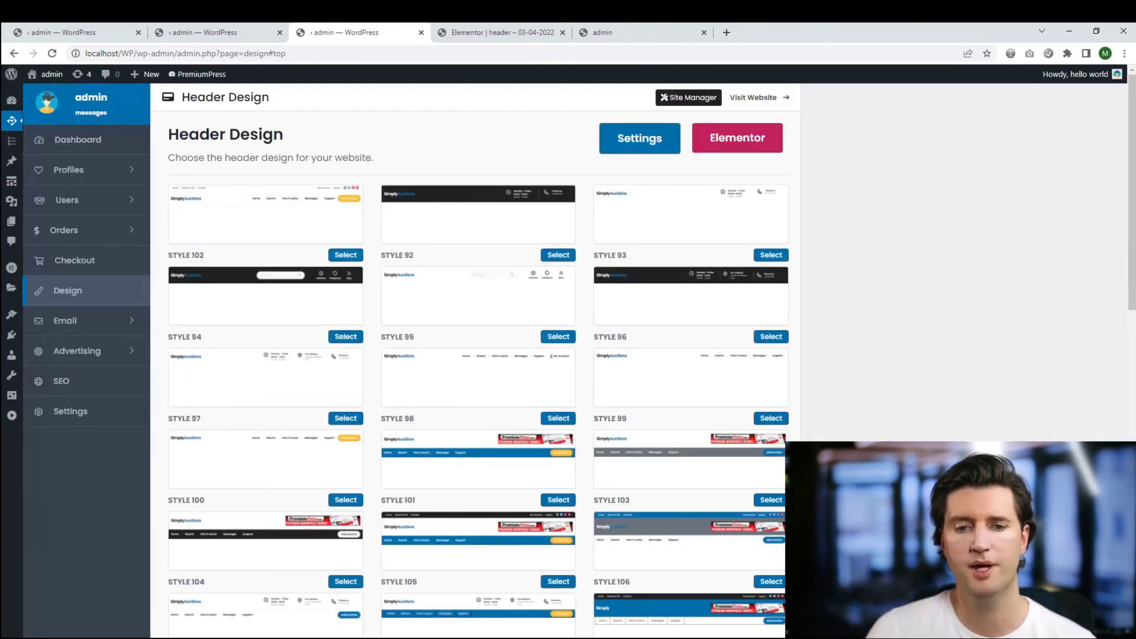
Close the Elementor header editor and reload the website's home page to check the reset header.
click(500, 32)
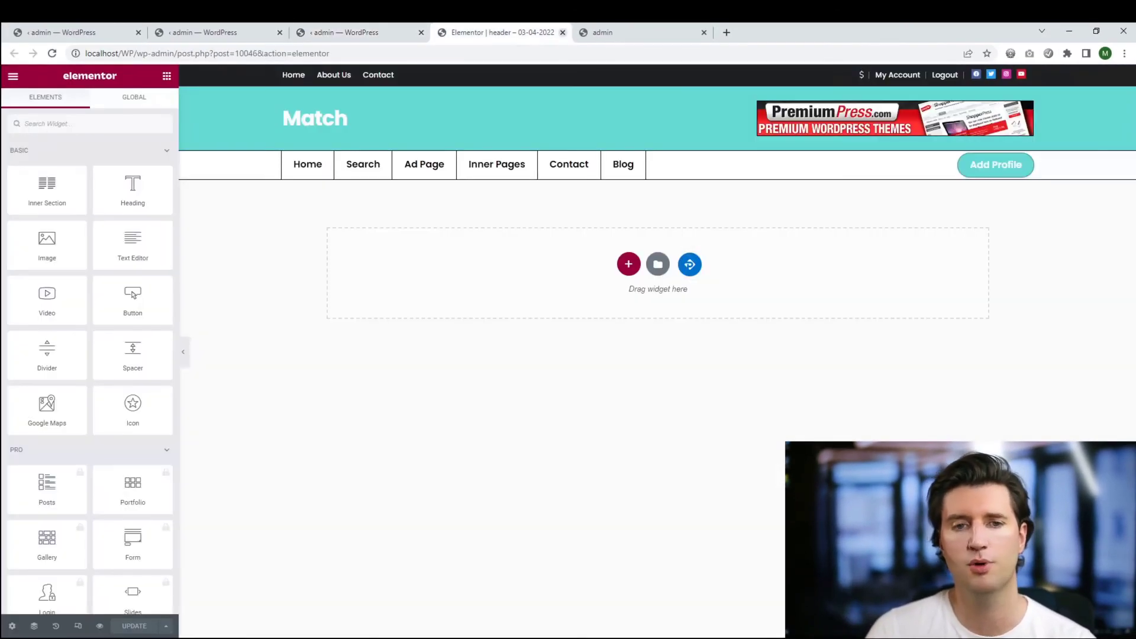
click(563, 33)
key(F5)
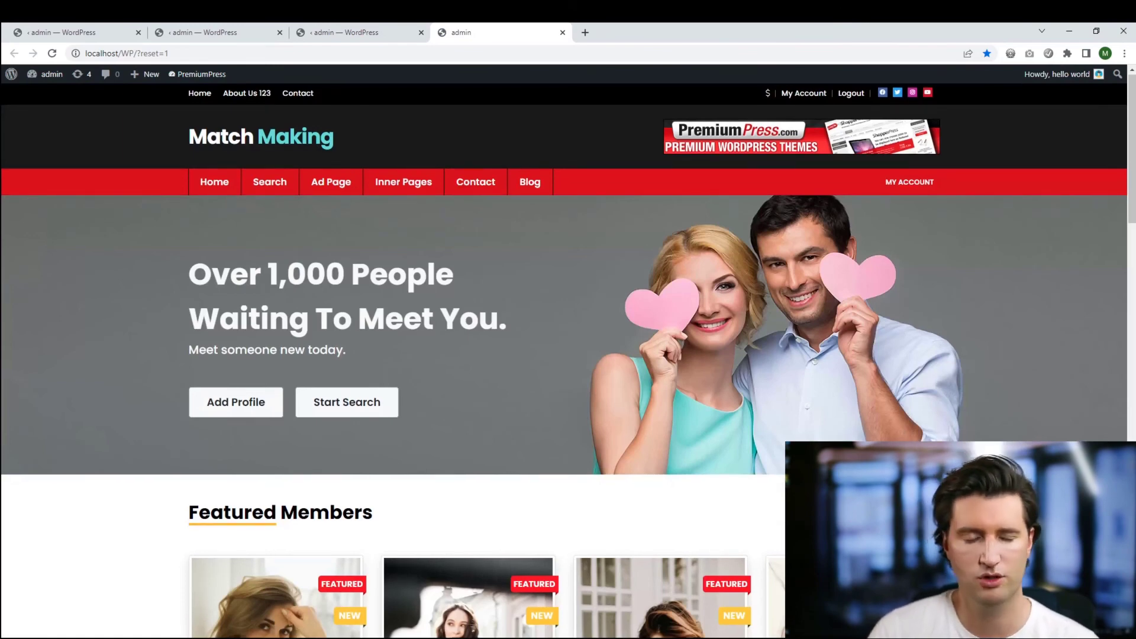
Look over the available header styles on the Header Design page and return to the website's home page.
click(347, 32)
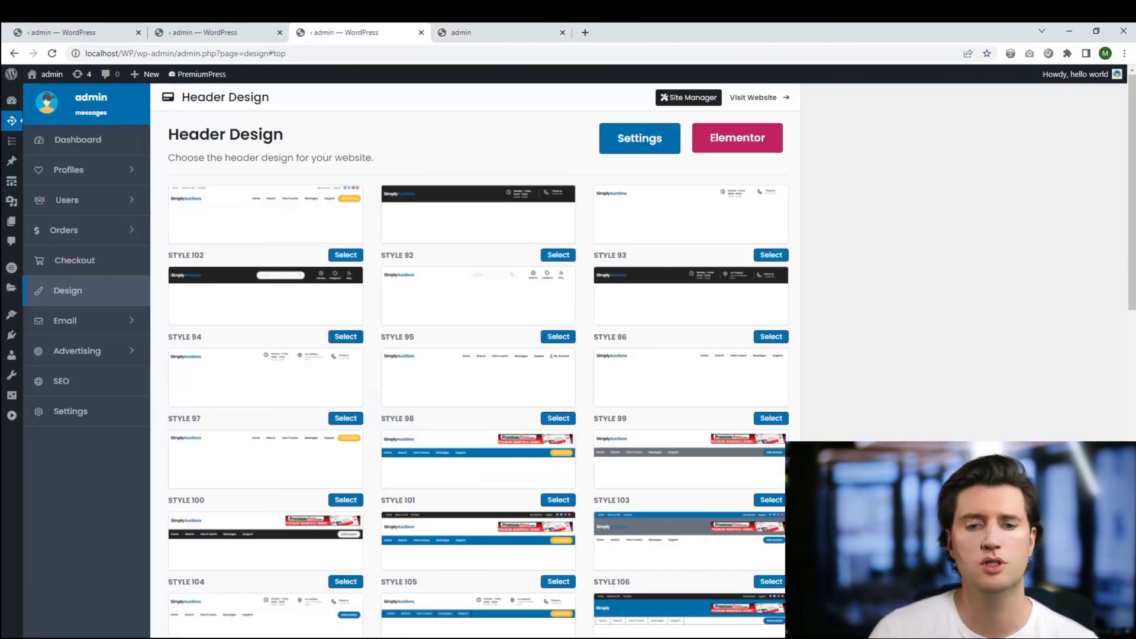
scroll(479, 379, down, 4)
scroll(478, 379, up, 4)
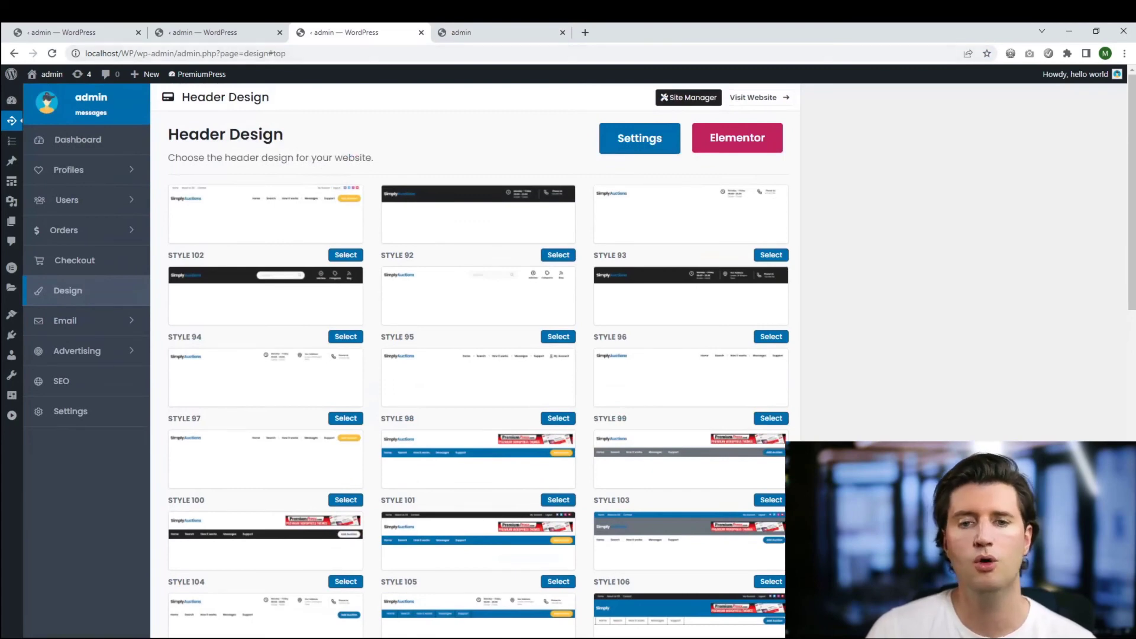
click(485, 33)
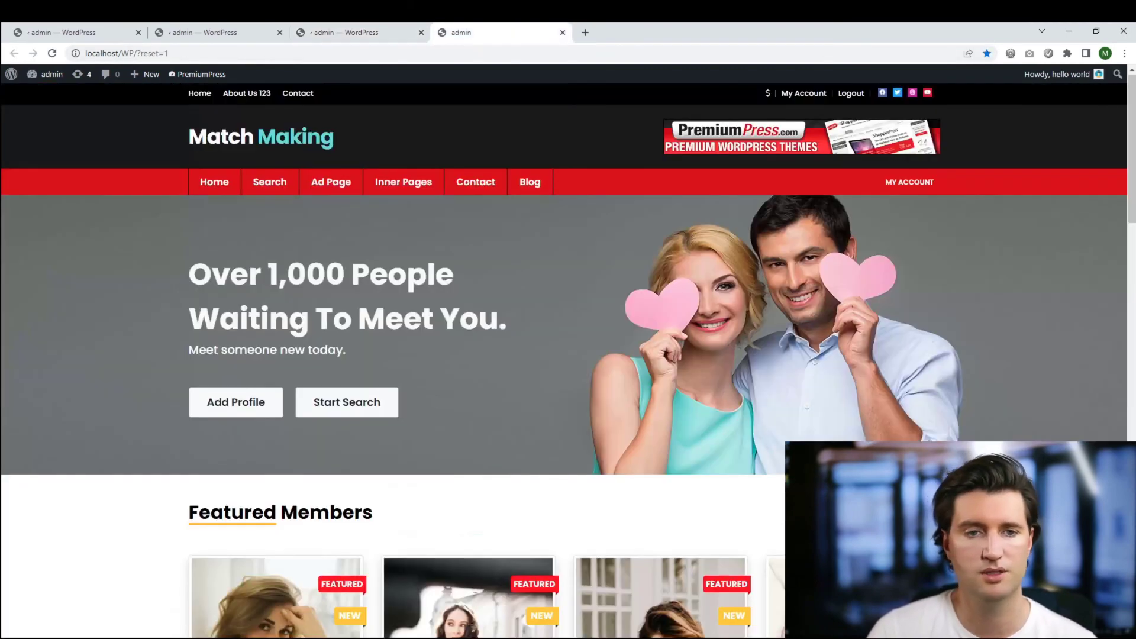